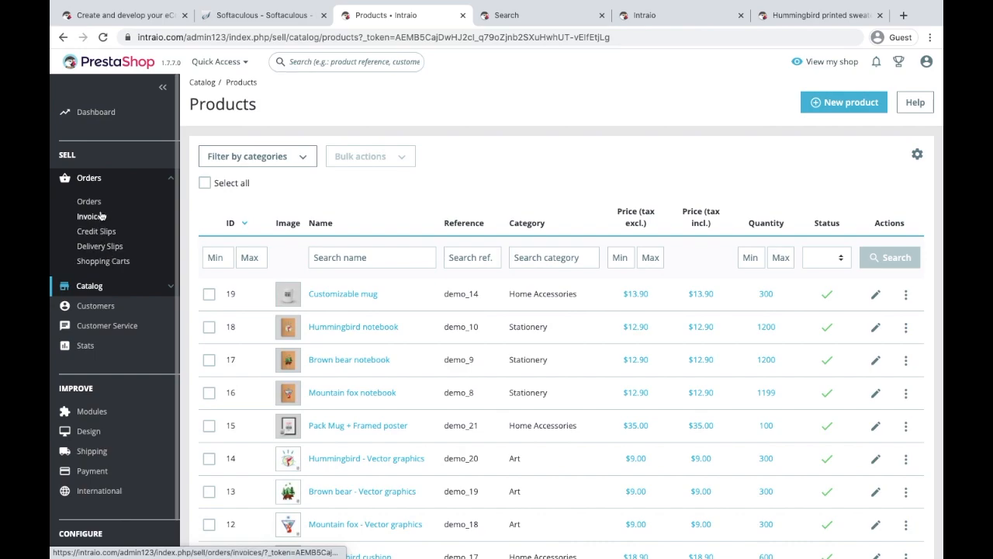
# Step: Open the catalog's category management page and dismiss the "Set categories" introduction card
pyautogui.click(137, 185)
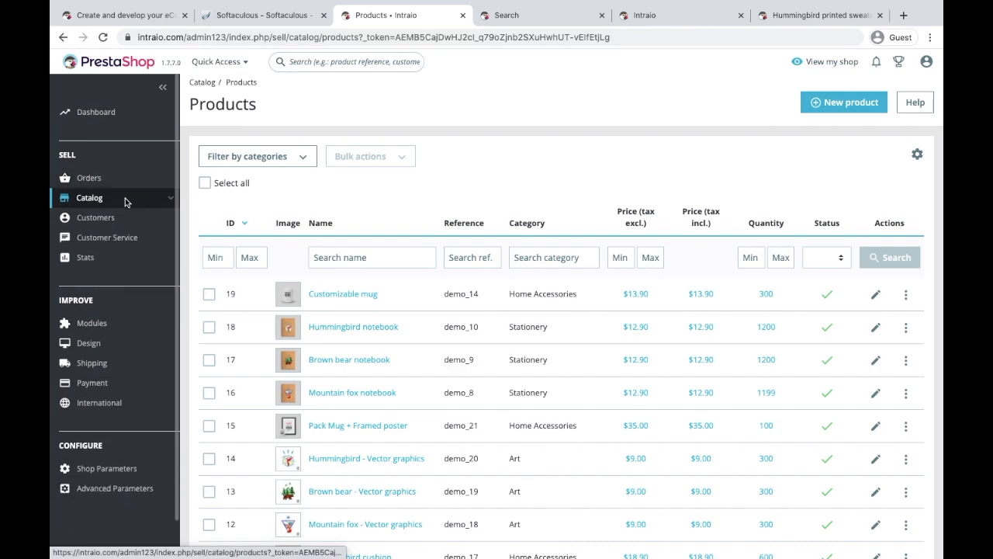
pyautogui.click(163, 199)
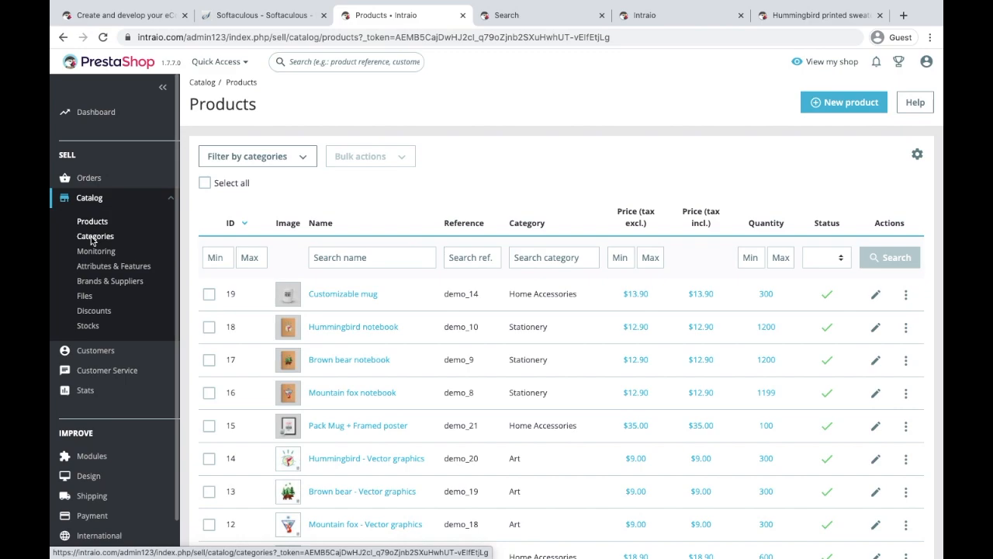
pyautogui.click(94, 241)
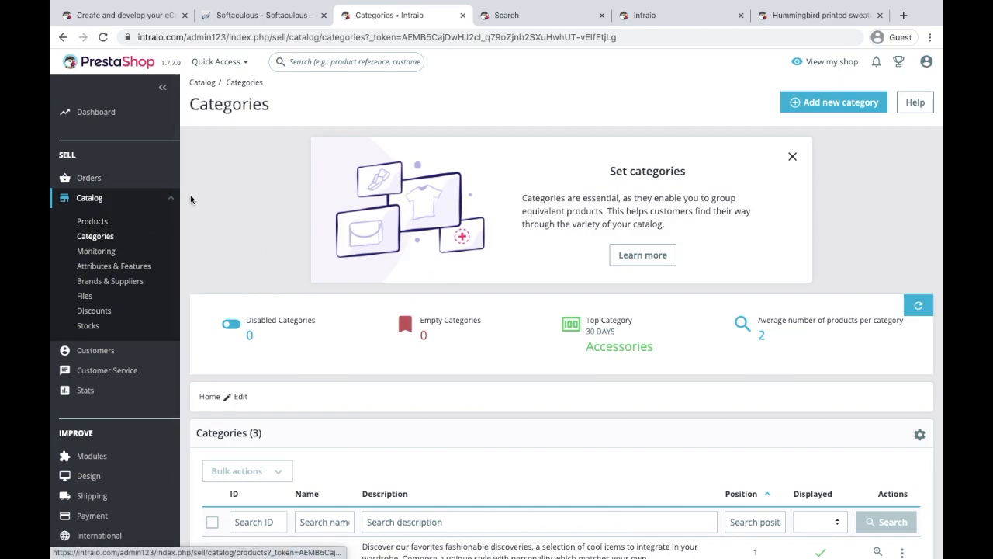
pyautogui.moveTo(191, 104); pyautogui.dragTo(290, 110)
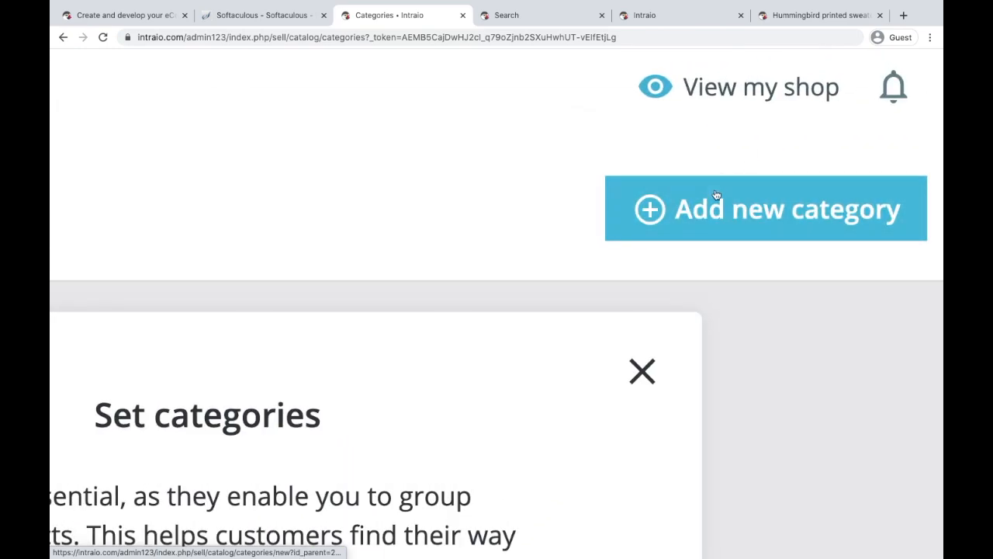
pyautogui.hscroll(2, 804, 215)
pyautogui.scroll(-5, 652, 218)
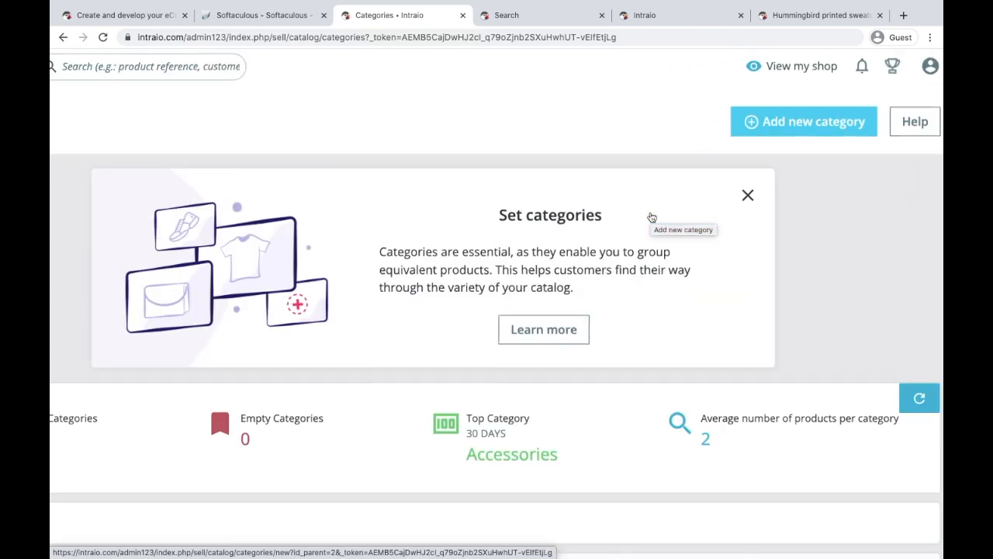
pyautogui.click(792, 158)
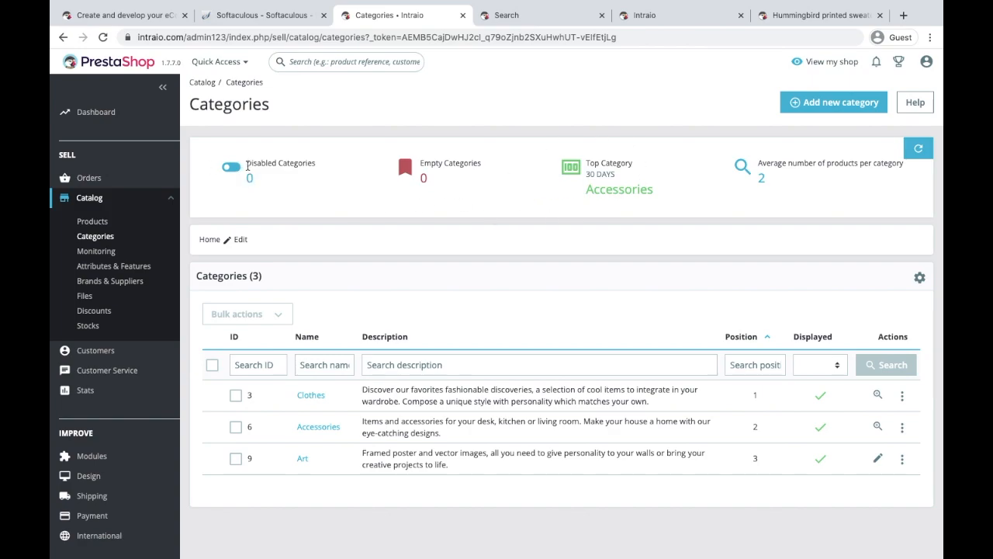
# Step: Turn off display of the Clothes category, refresh the category statistics and check the Disabled Categories figure
pyautogui.moveTo(243, 164); pyautogui.dragTo(310, 163)
pyautogui.scroll(5, 310, 163)
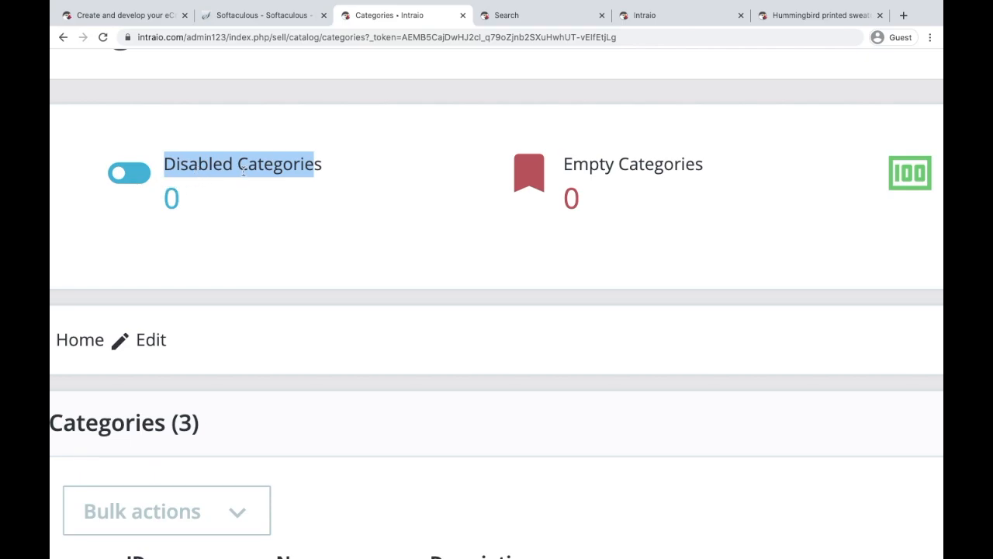
pyautogui.scroll(-5, 241, 181)
pyautogui.scroll(-5, 238, 180)
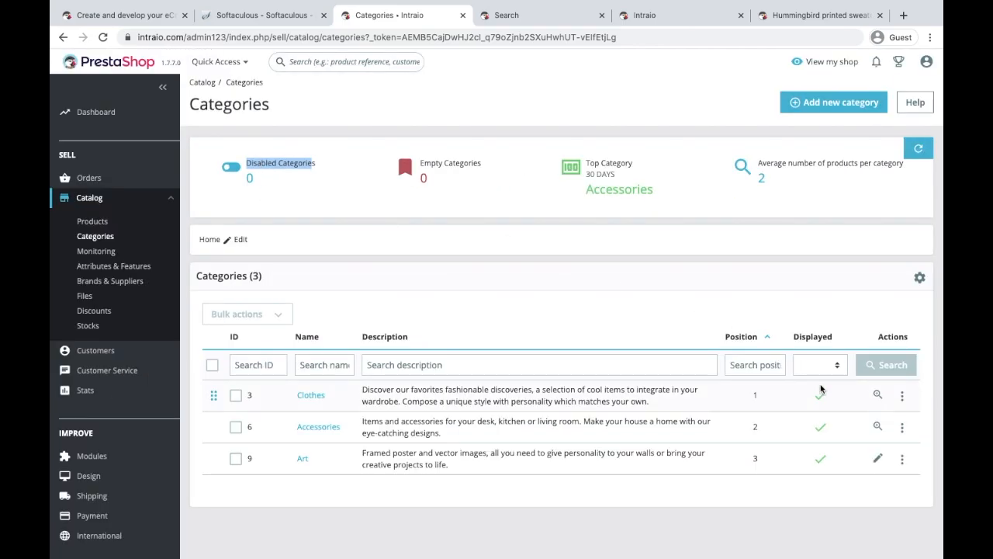
pyautogui.scroll(3, 828, 402)
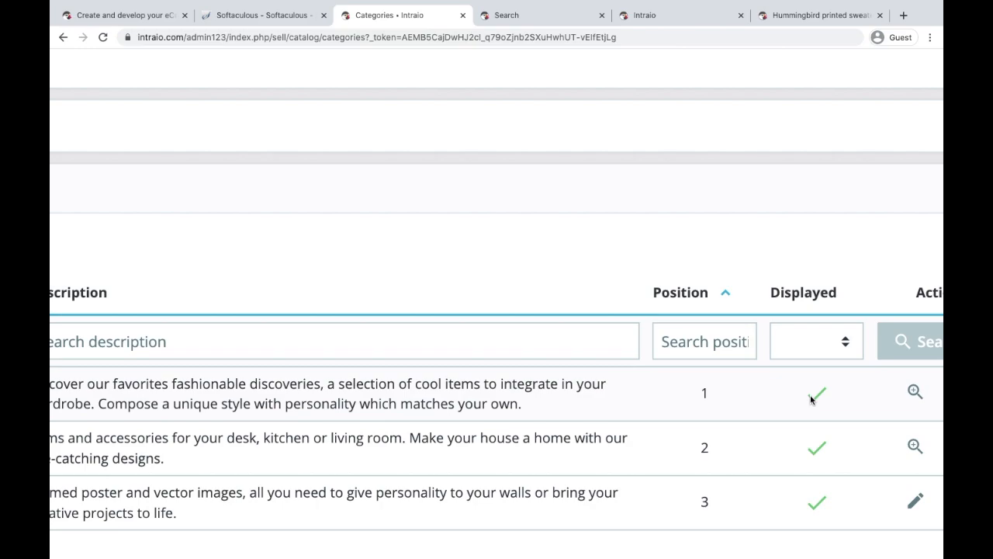
pyautogui.click(815, 396)
pyautogui.scroll(-3, 726, 350)
pyautogui.click(920, 146)
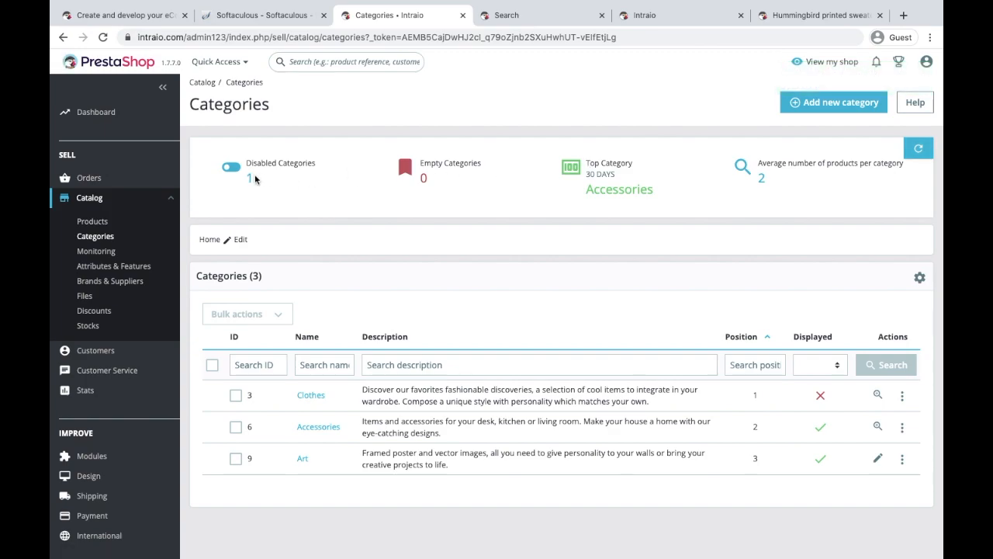
pyautogui.scroll(5, 256, 179)
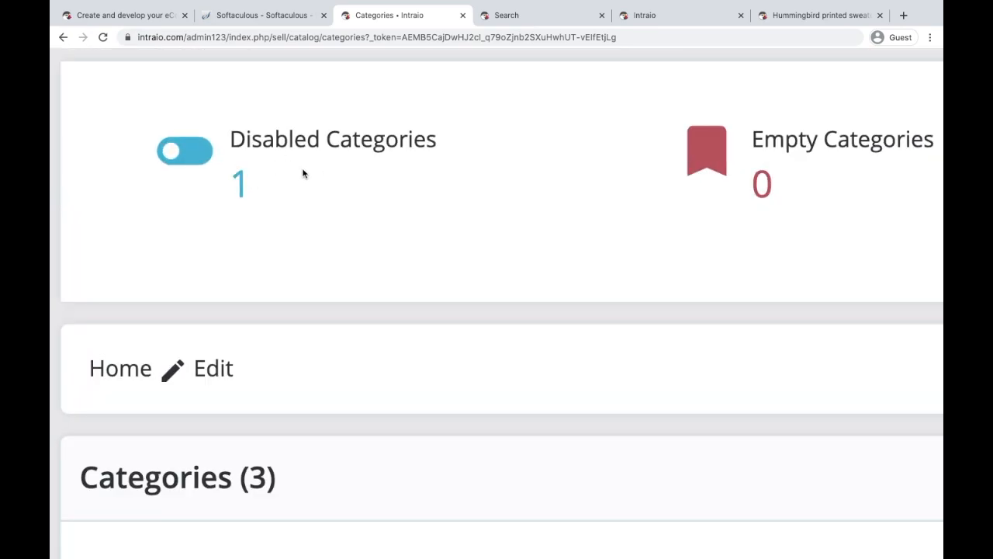
pyautogui.scroll(-5, 316, 170)
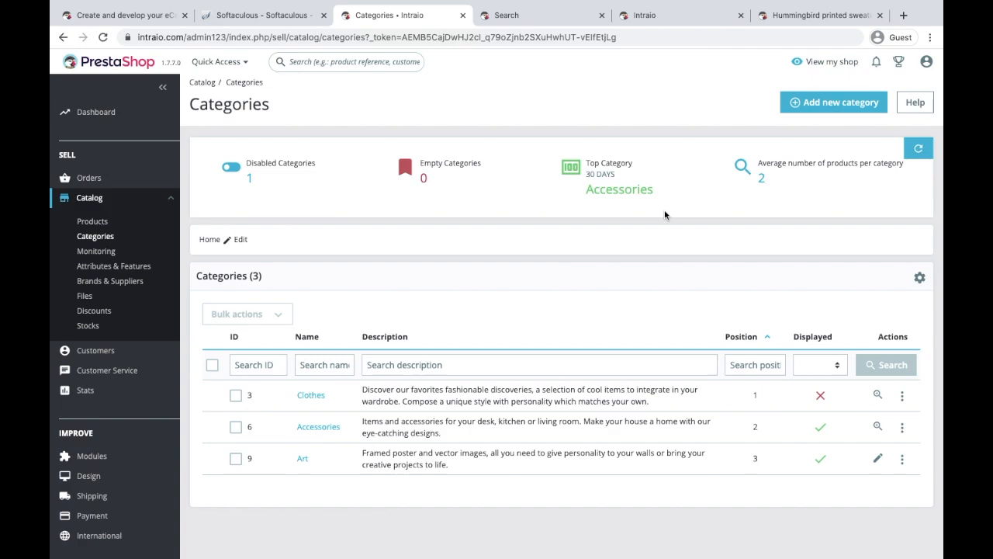
# Step: Re-enable display of the Clothes category and refresh the category statistics
pyautogui.click(821, 395)
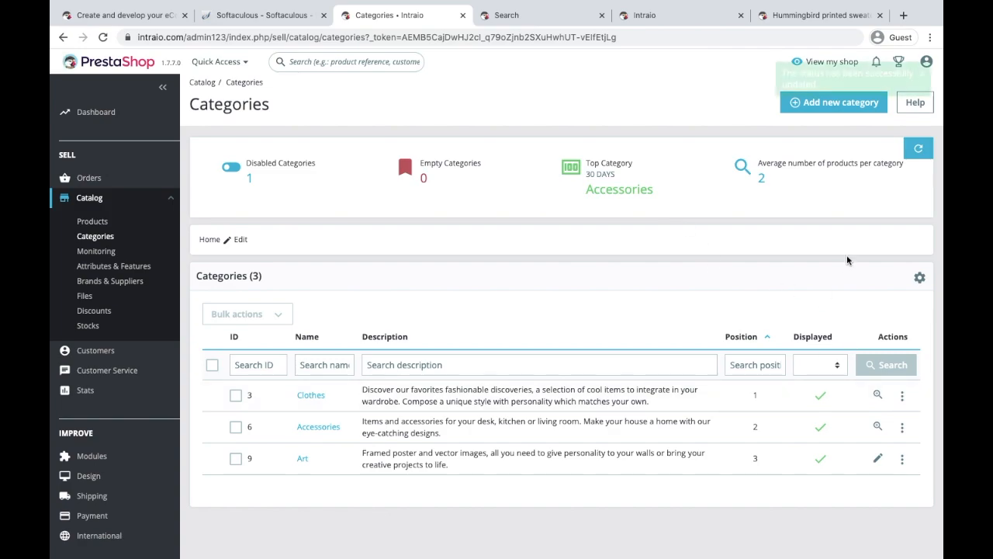
pyautogui.click(919, 158)
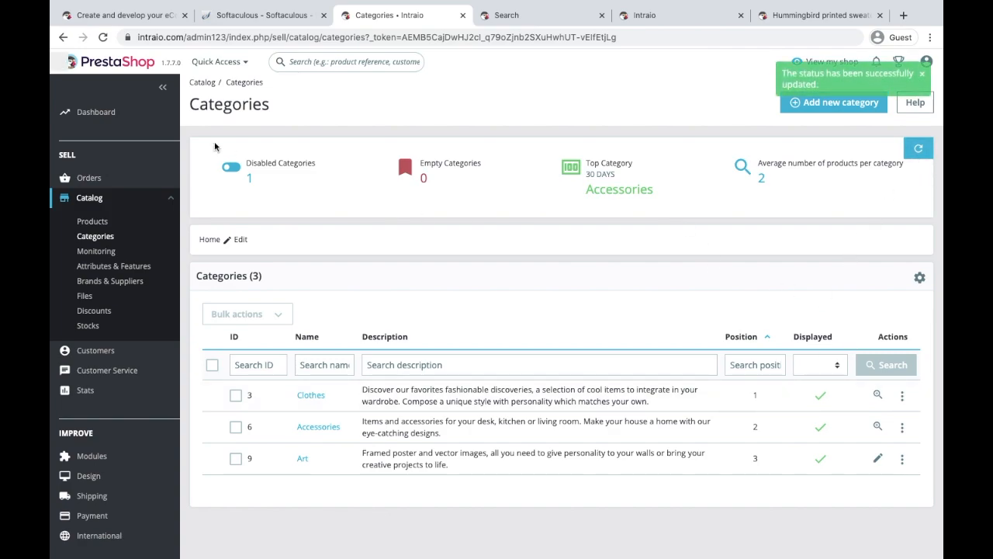
pyautogui.moveTo(247, 179); pyautogui.dragTo(264, 184)
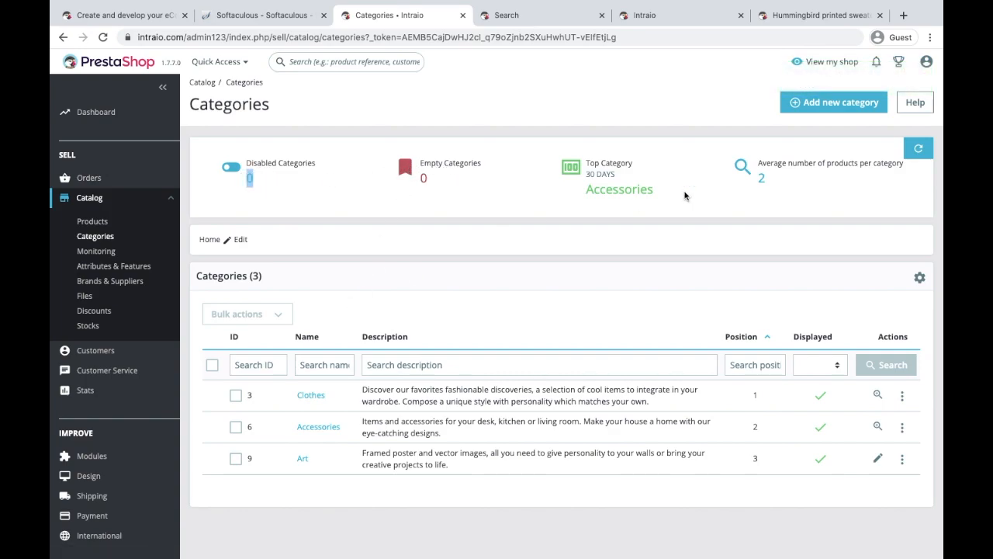
# Step: Create and save a displayed category named "Demo Category" under the Home parent category
pyautogui.click(820, 107)
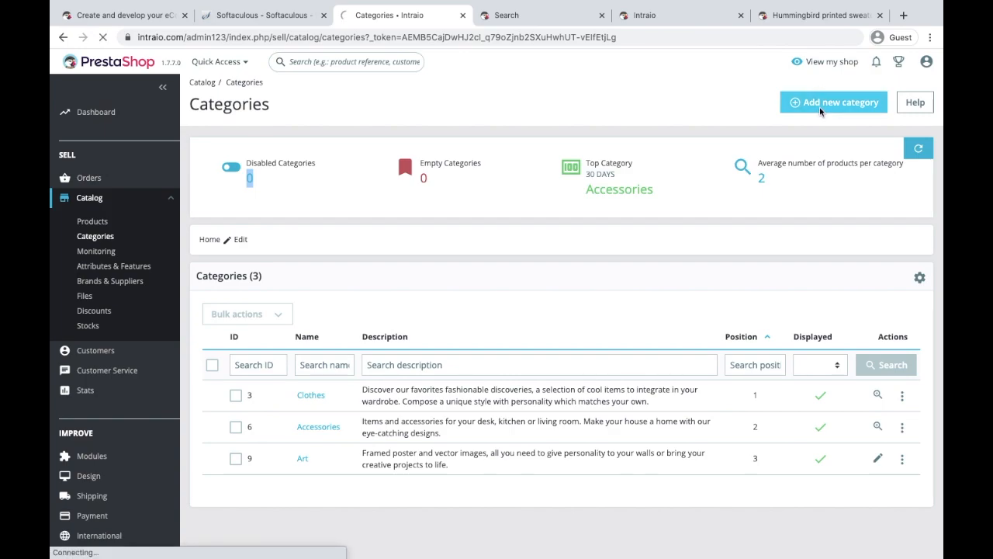
pyautogui.click(469, 188)
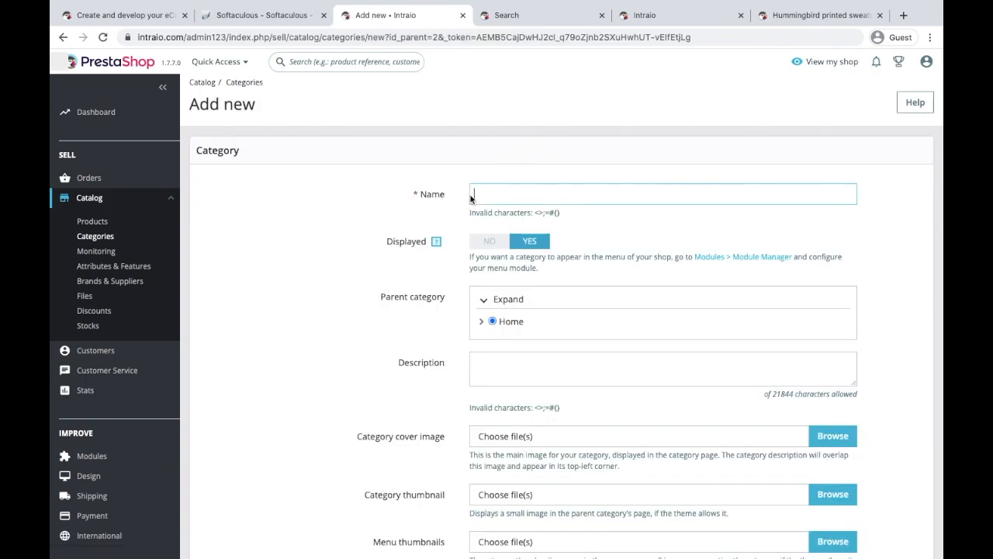
pyautogui.write('Demo Category')
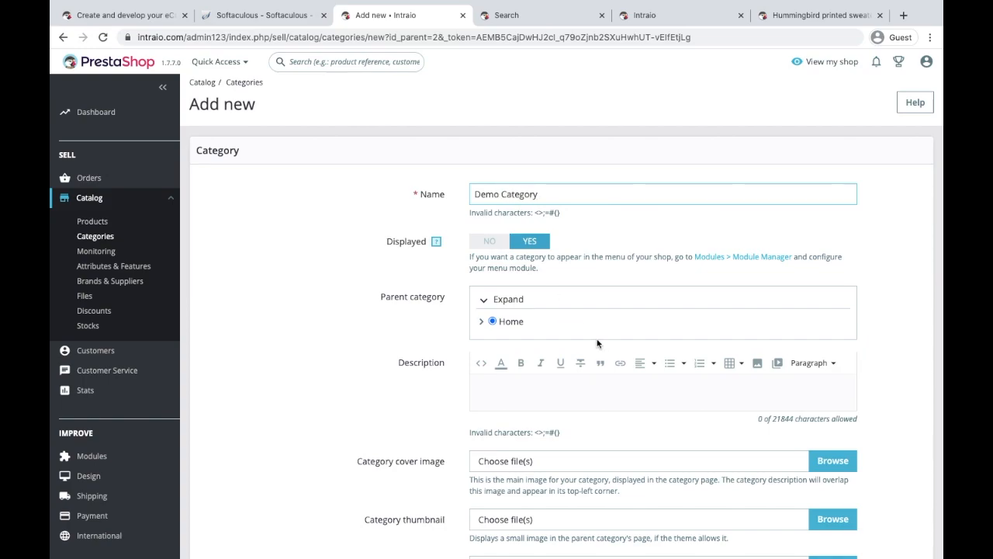
pyautogui.scroll(-10, 597, 343)
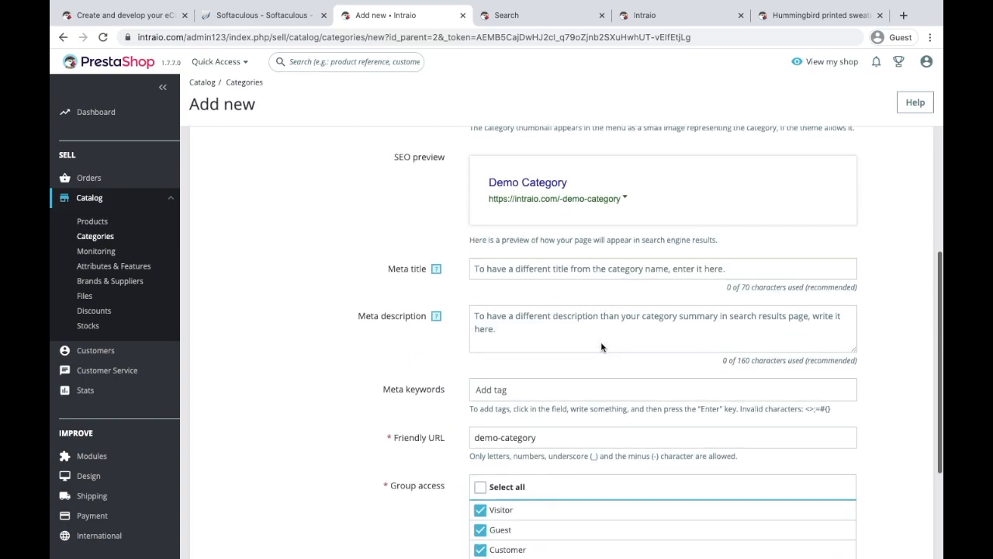
pyautogui.click(904, 525)
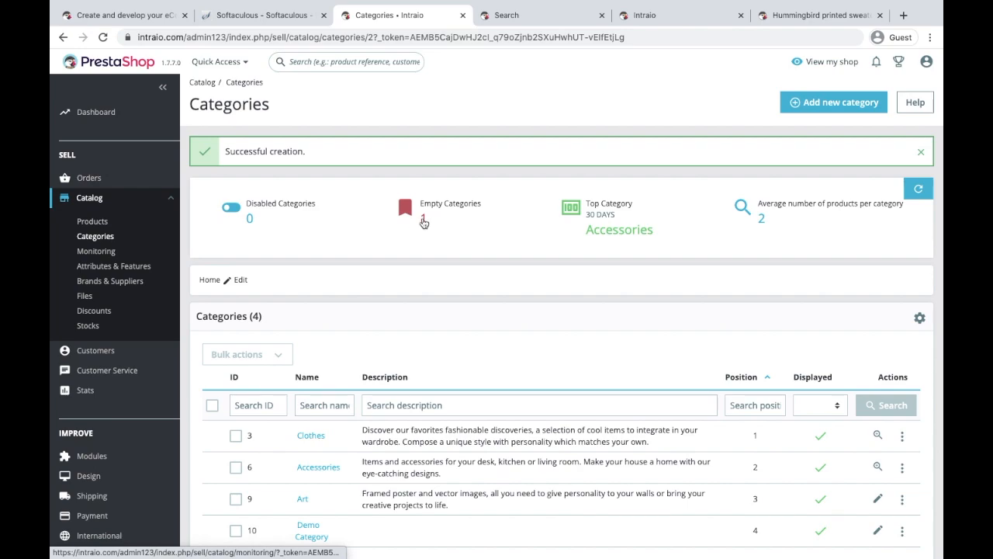
# Step: Examine the category statistics for empty categories, the 30-day top category and the average number of products per category
pyautogui.scroll(5, 431, 230)
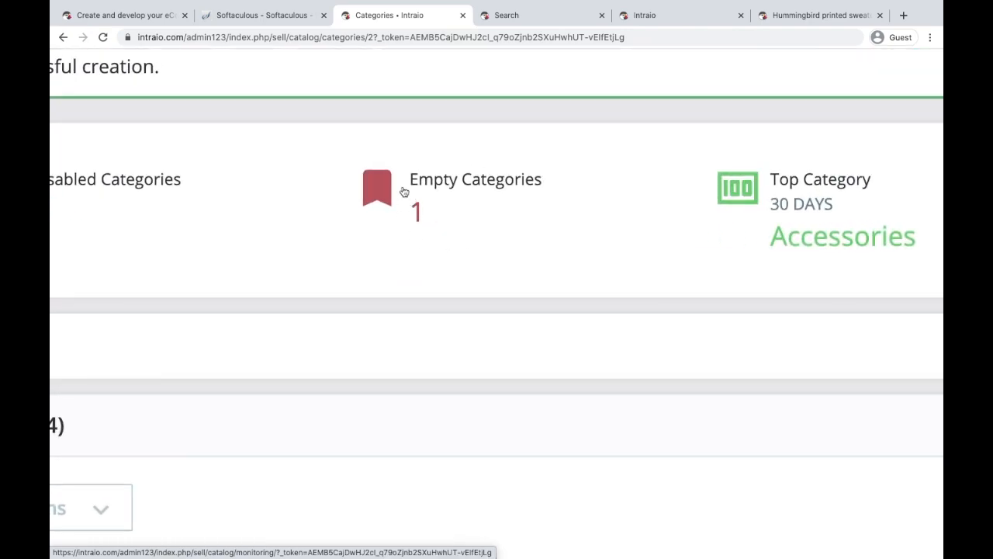
pyautogui.scroll(-4, 475, 270)
pyautogui.scroll(-3, 473, 269)
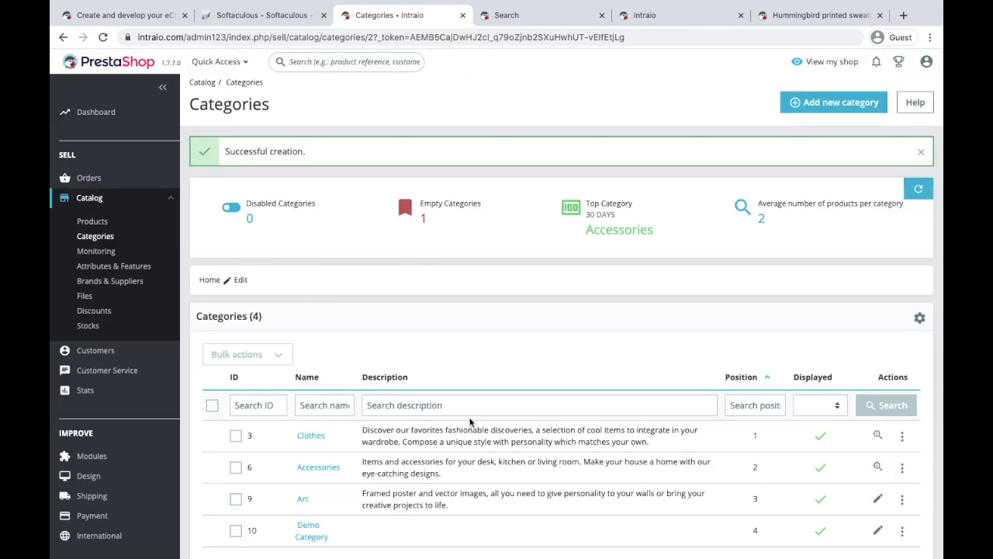
pyautogui.scroll(-1, 469, 422)
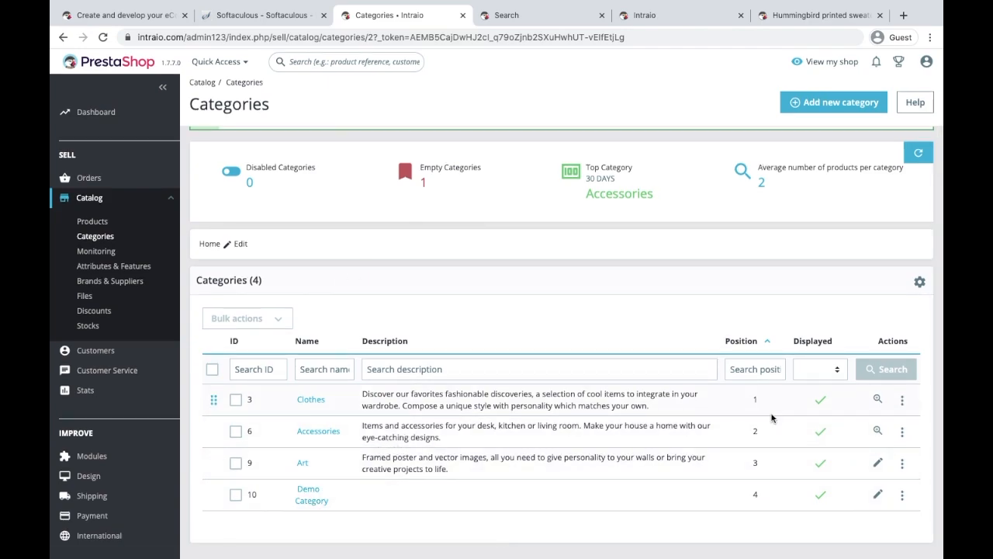
pyautogui.scroll(5, 599, 178)
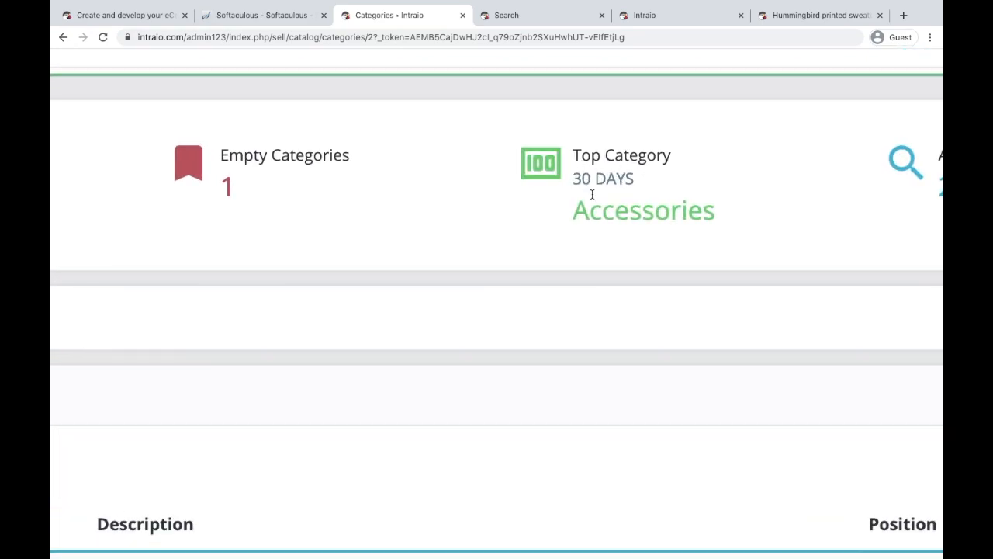
pyautogui.scroll(-5, 608, 208)
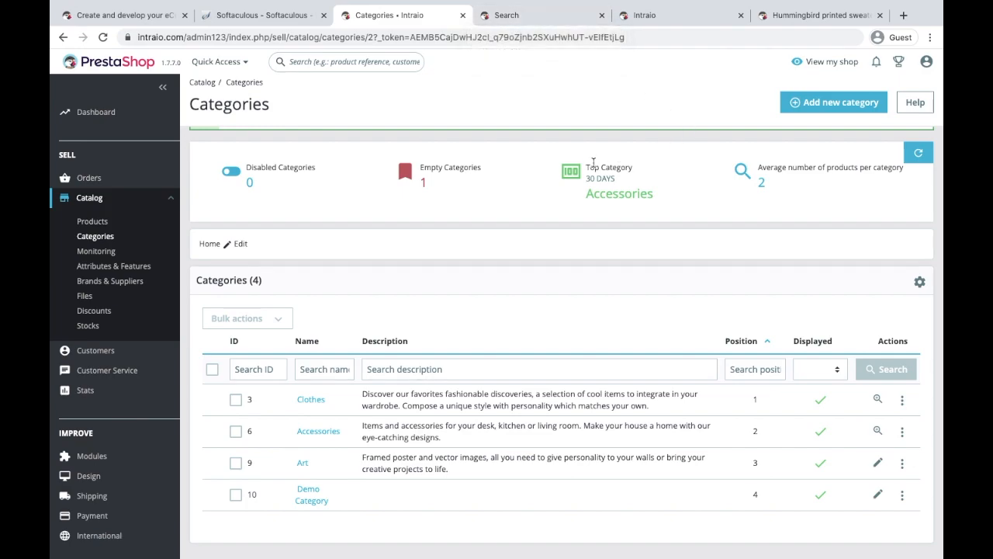
pyautogui.scroll(5, 606, 171)
pyautogui.hscroll(10, 642, 183)
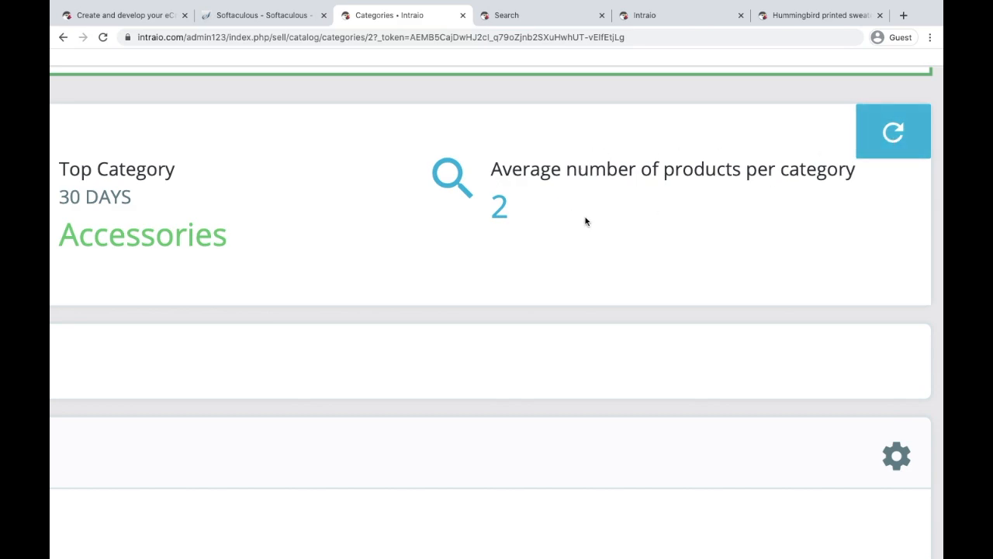
pyautogui.scroll(-5, 521, 287)
pyautogui.scroll(-3, 521, 287)
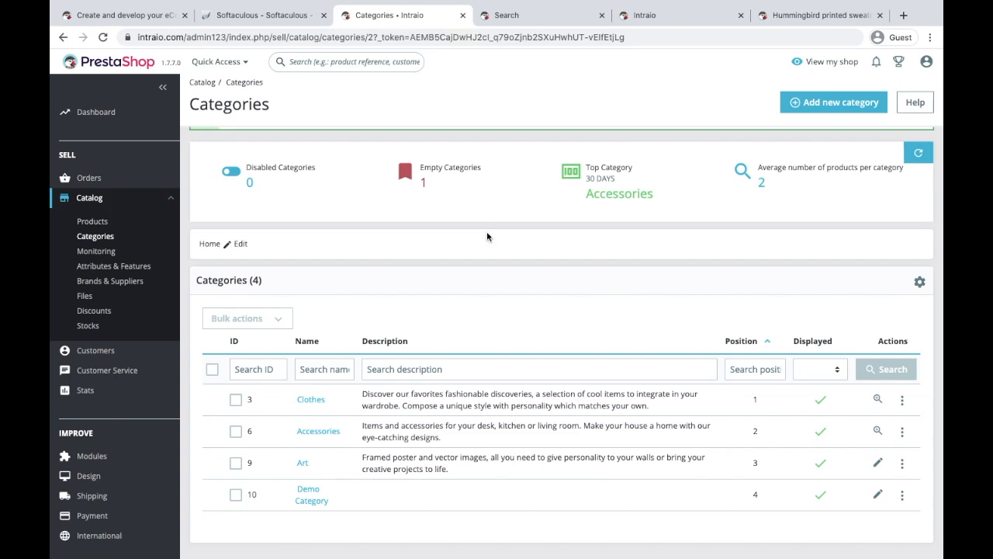
# Step: Open the Home root category for editing, review its settings through to group access, and leave without saving
pyautogui.scroll(5, 212, 245)
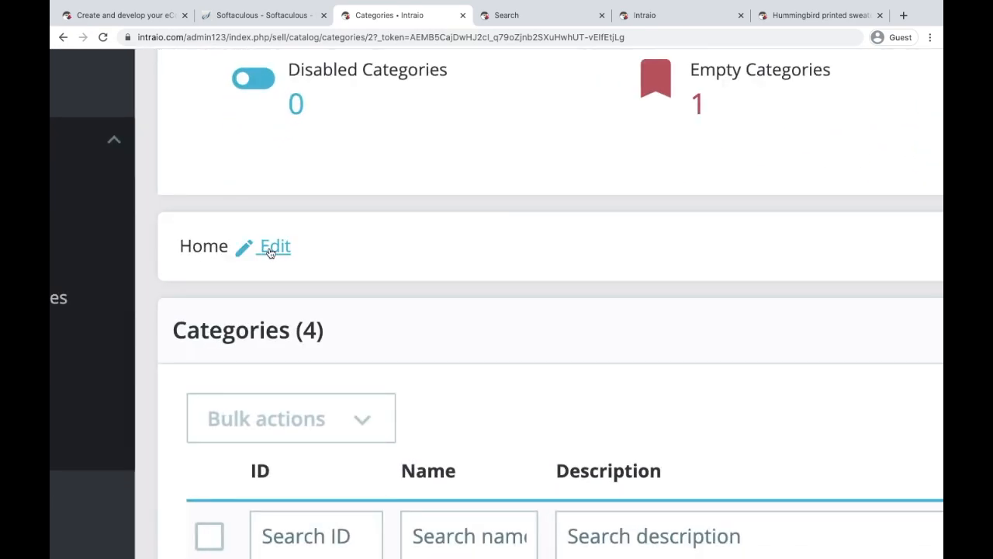
pyautogui.moveTo(180, 245); pyautogui.dragTo(228, 245)
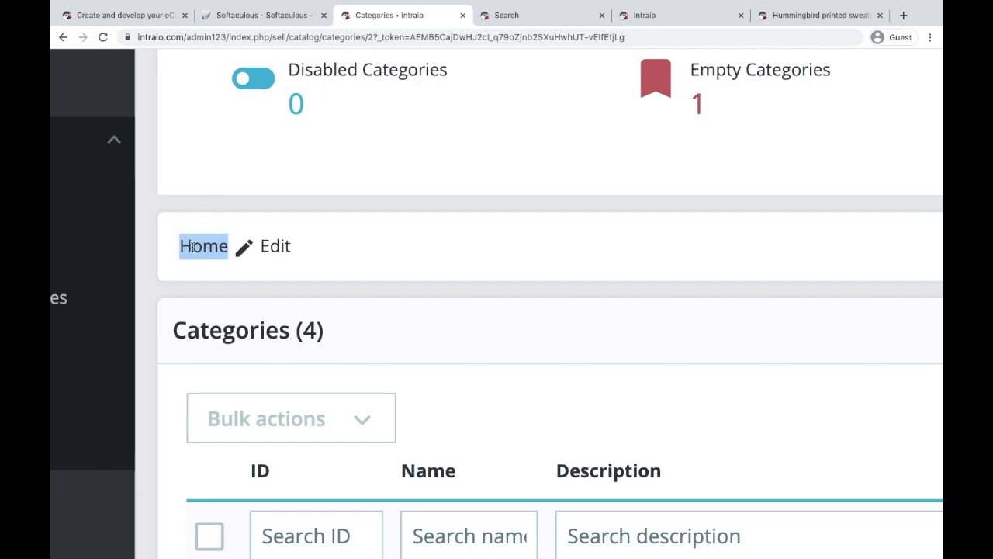
pyautogui.scroll(-5, 193, 246)
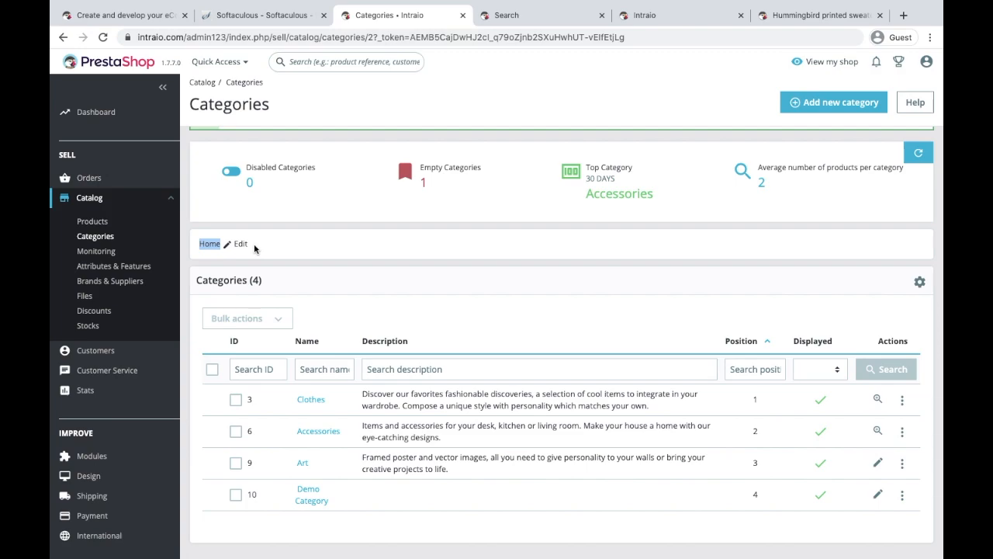
pyautogui.click(243, 245)
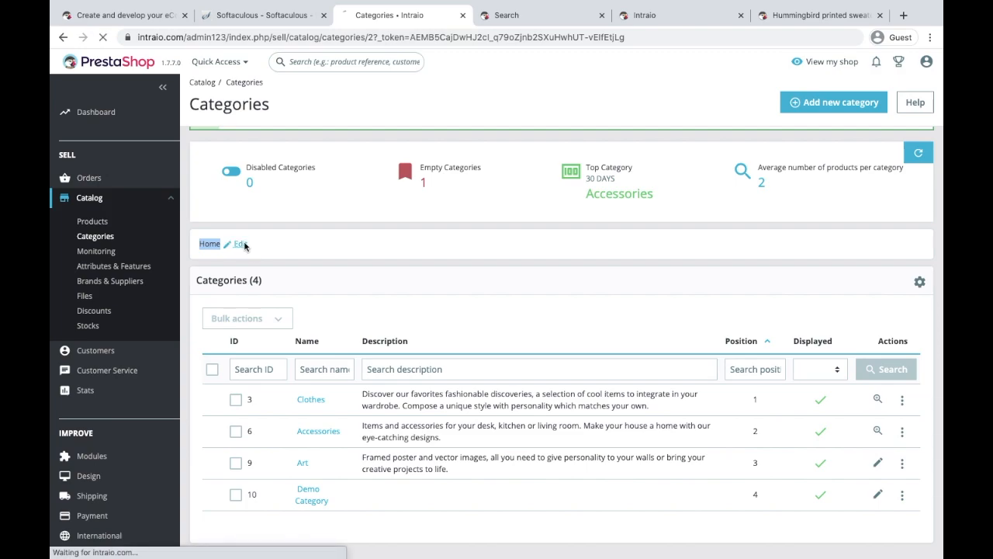
pyautogui.click(520, 194)
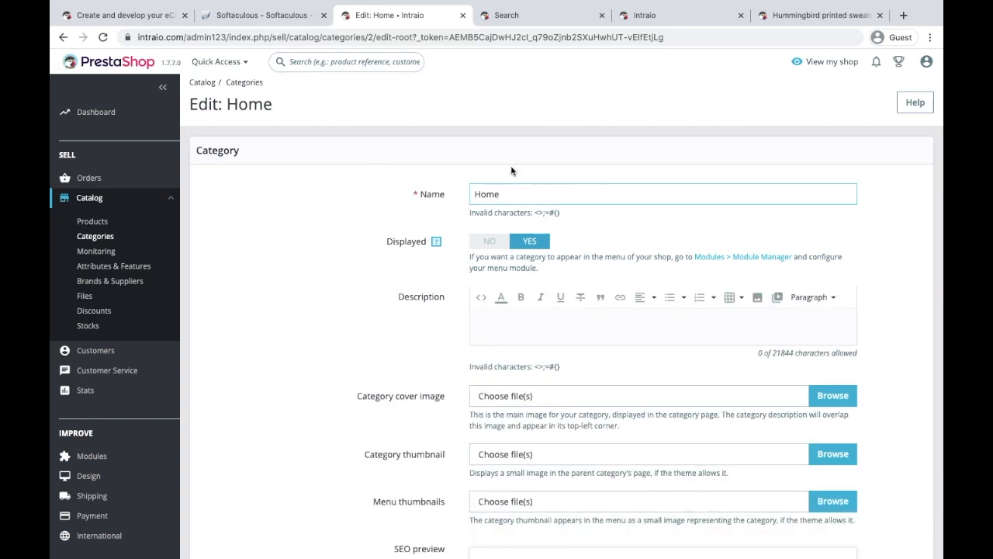
pyautogui.scroll(-3, 534, 335)
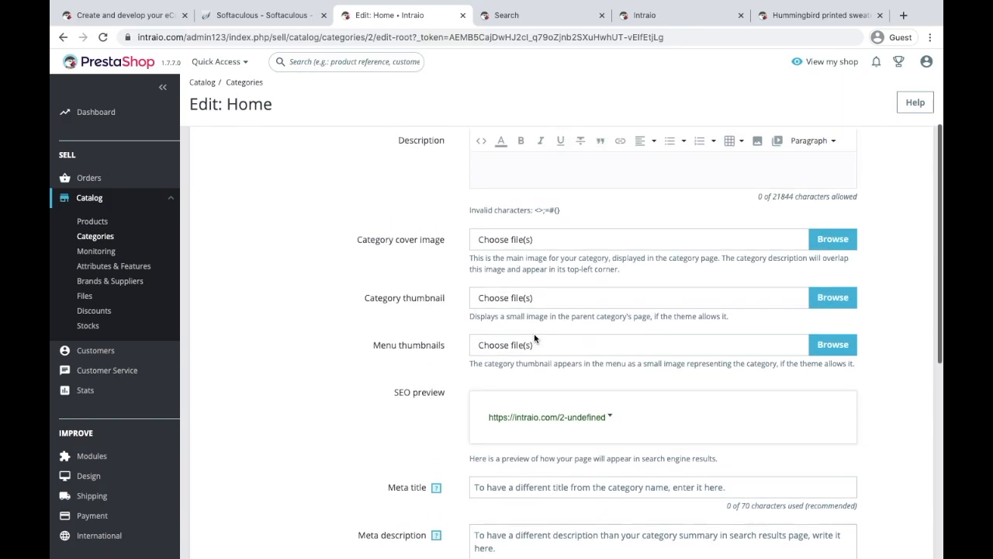
pyautogui.scroll(3, 534, 338)
pyautogui.scroll(-10, 659, 359)
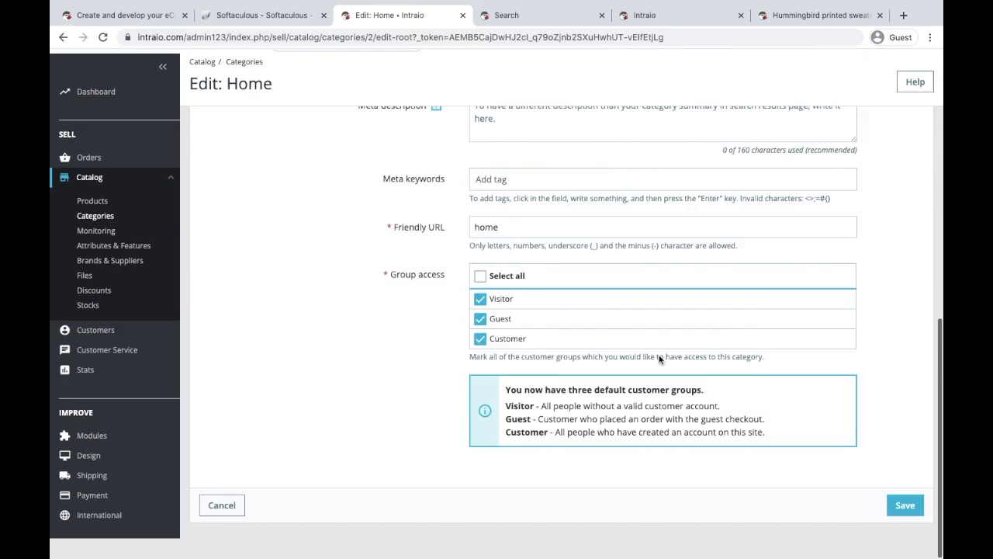
pyautogui.click(224, 524)
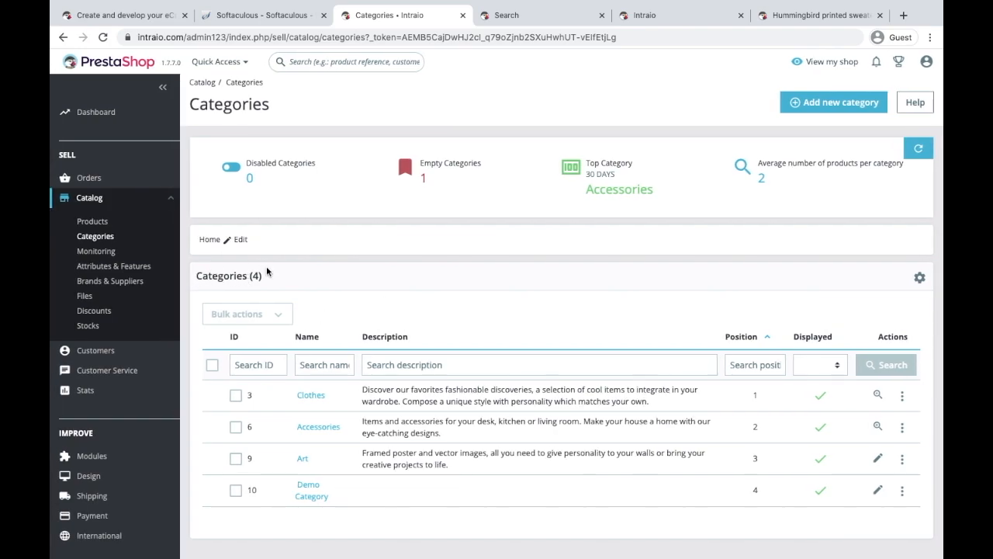
# Step: View the subcategories inside the Clothes category, check their number, and return to the main category list
pyautogui.moveTo(252, 279); pyautogui.dragTo(262, 280)
pyautogui.click(310, 396)
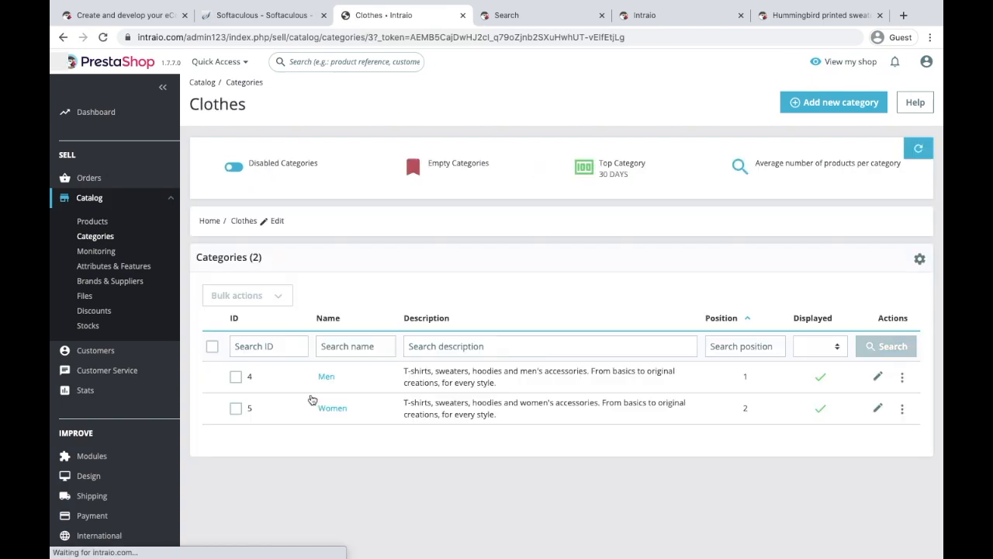
pyautogui.moveTo(251, 256); pyautogui.dragTo(260, 284)
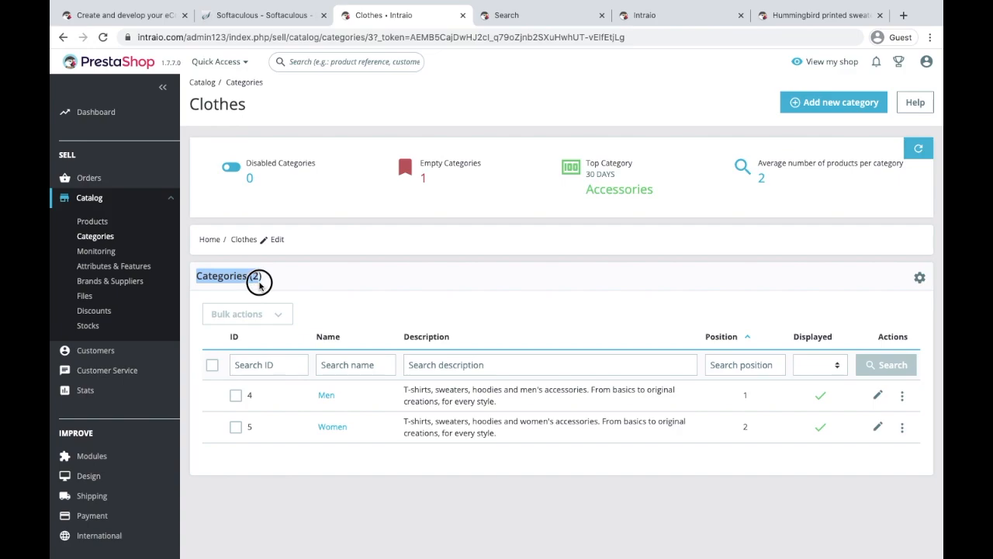
pyautogui.click(277, 283)
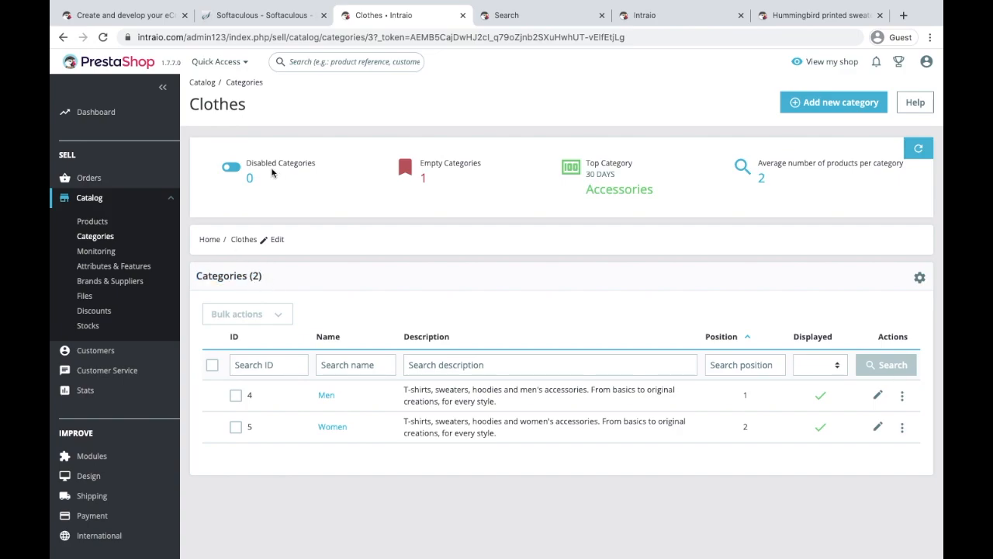
pyautogui.moveTo(51, 52)
pyautogui.click(63, 65)
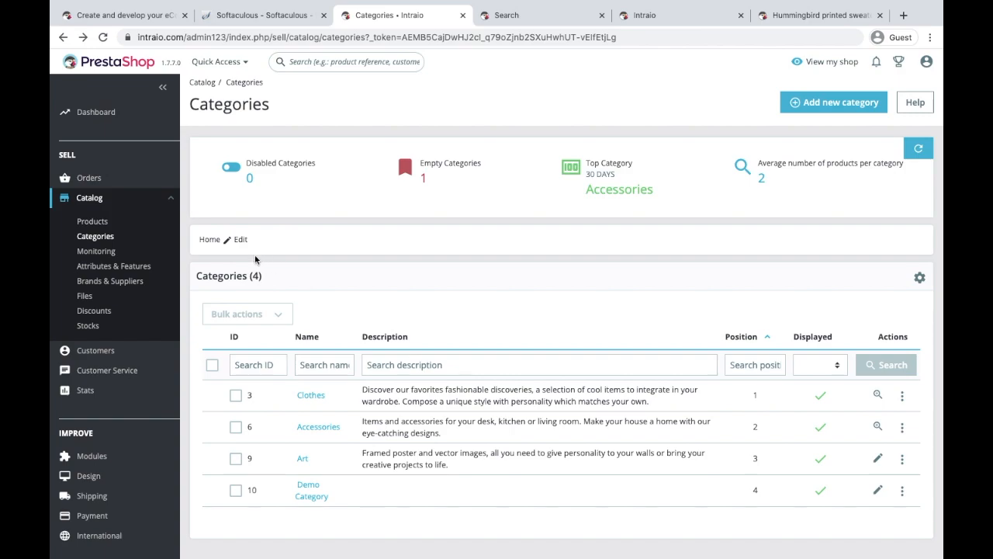
# Step: Select all categories in the list and review the available bulk actions and the column search filters without applying any
pyautogui.click(210, 367)
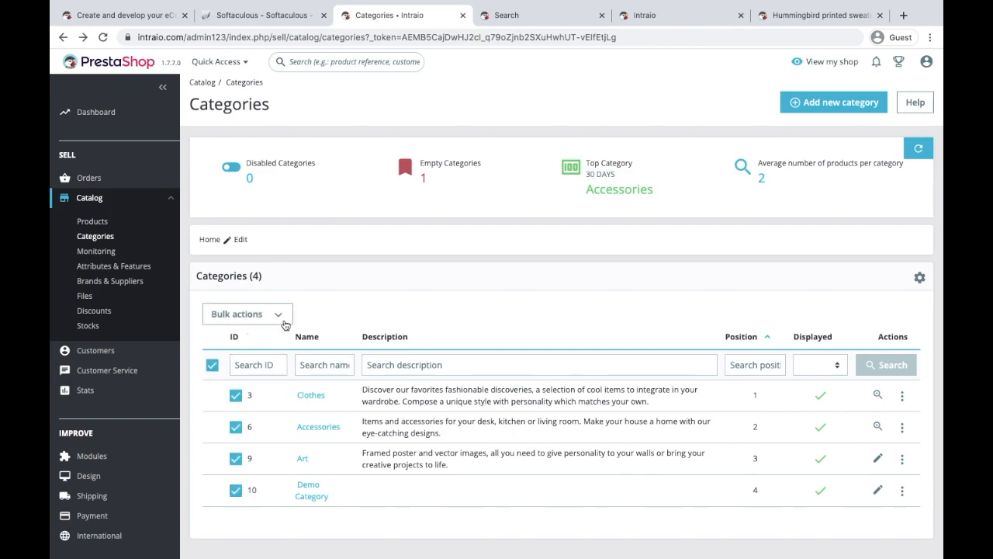
pyautogui.click(282, 316)
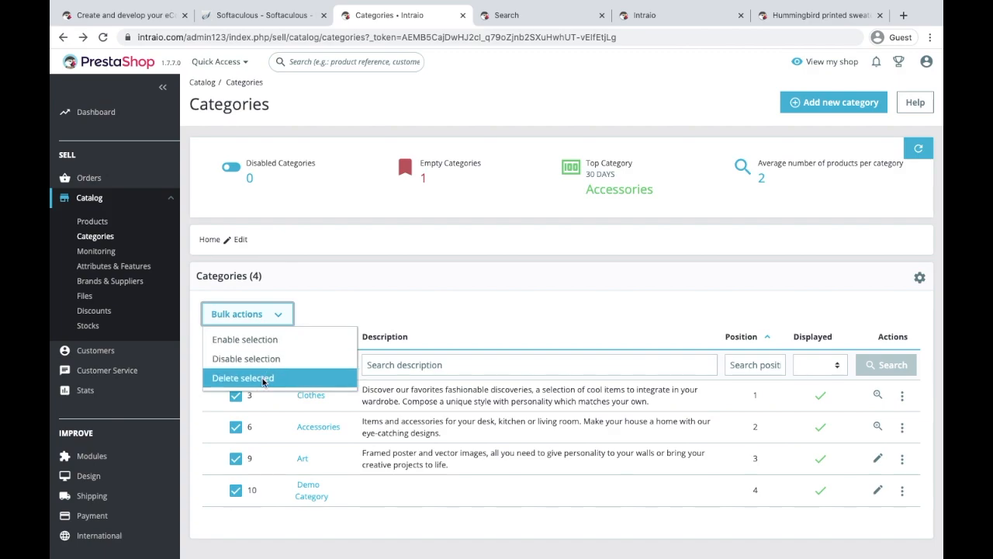
pyautogui.click(346, 315)
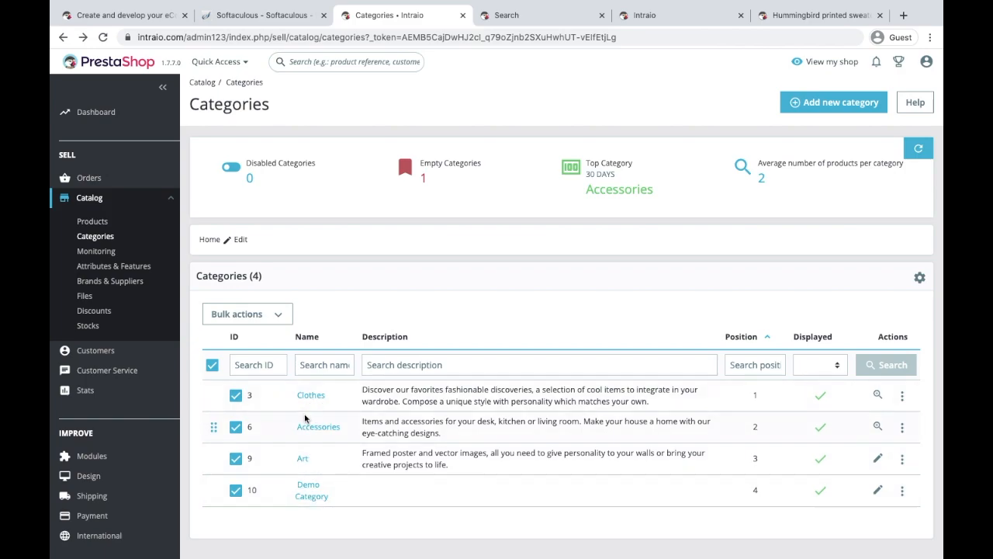
pyautogui.click(269, 320)
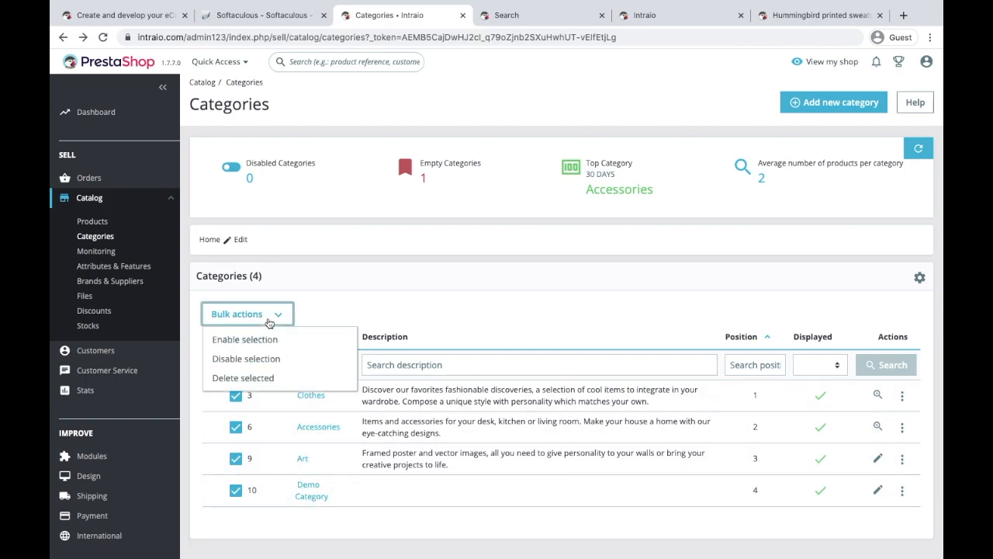
pyautogui.click(406, 327)
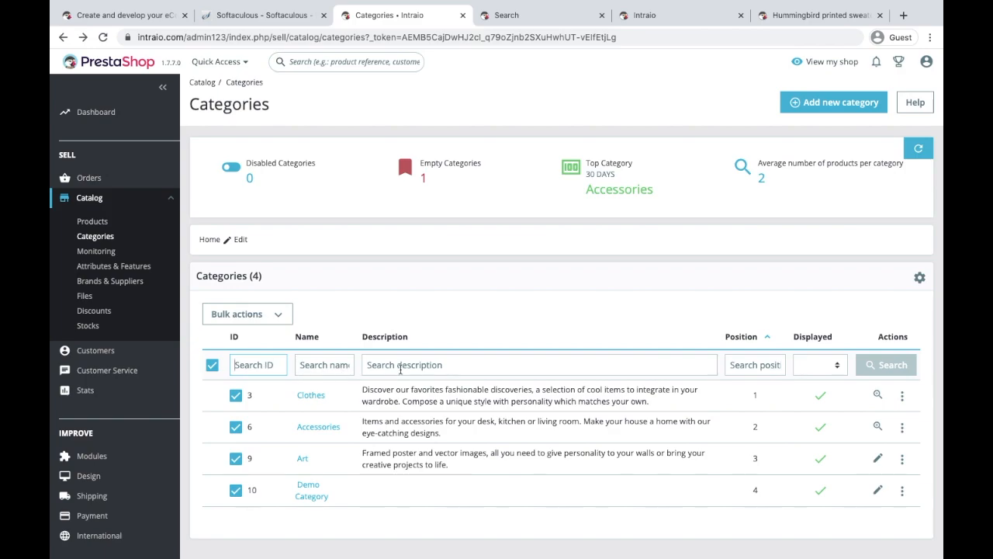
pyautogui.scroll(3, 779, 356)
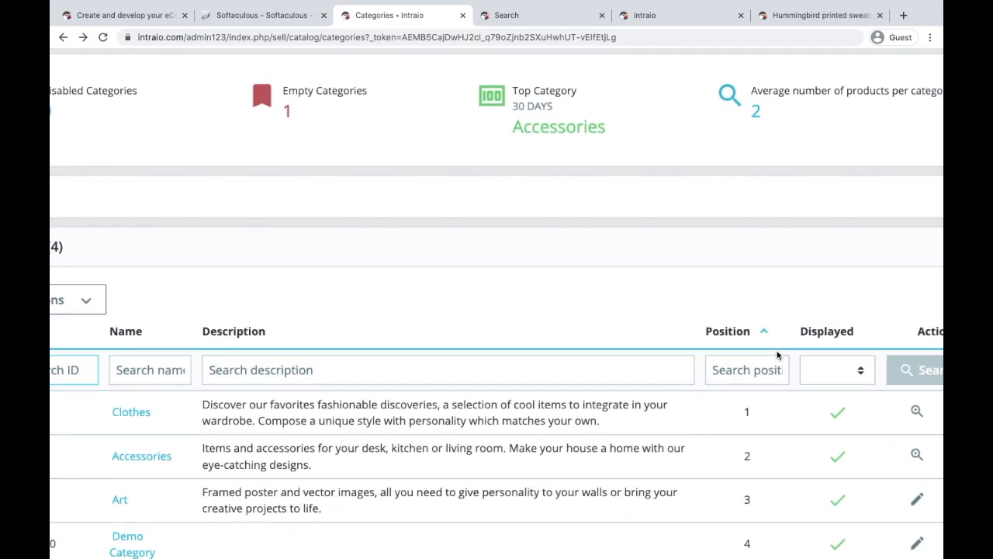
pyautogui.click(423, 367)
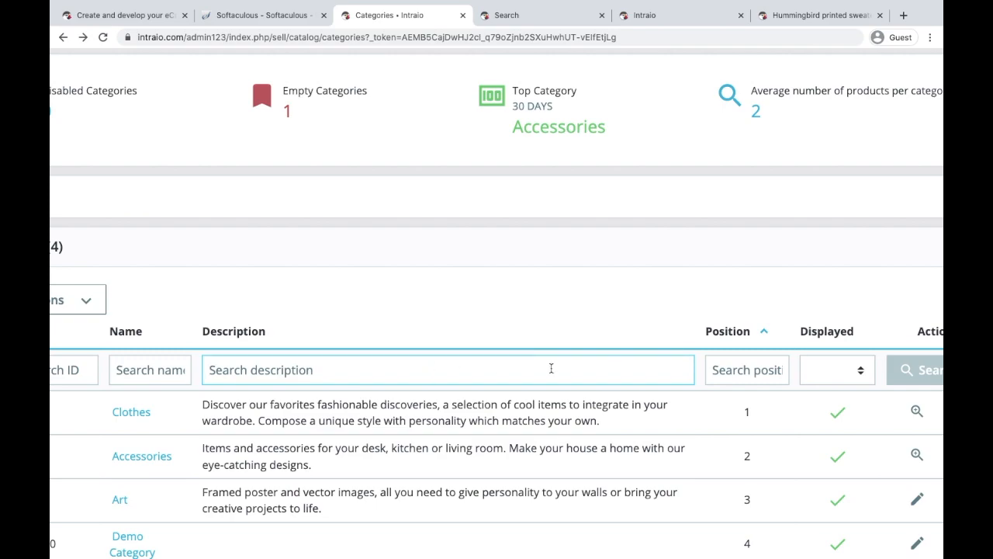
# Step: Reorder the category list by moving Clothes down to position 2 and on to position 4, below Demo Category
pyautogui.scroll(-3, 551, 369)
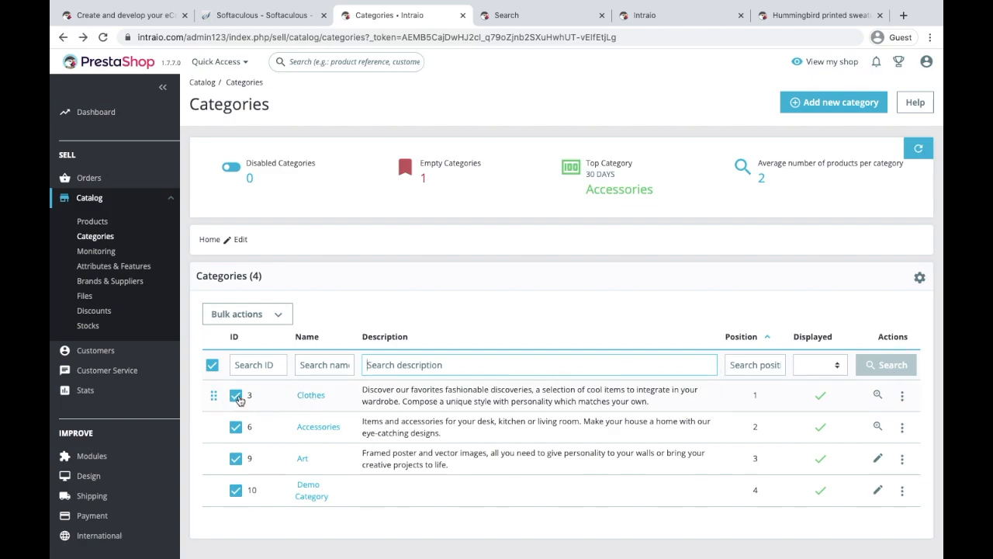
pyautogui.moveTo(213, 396); pyautogui.dragTo(209, 421)
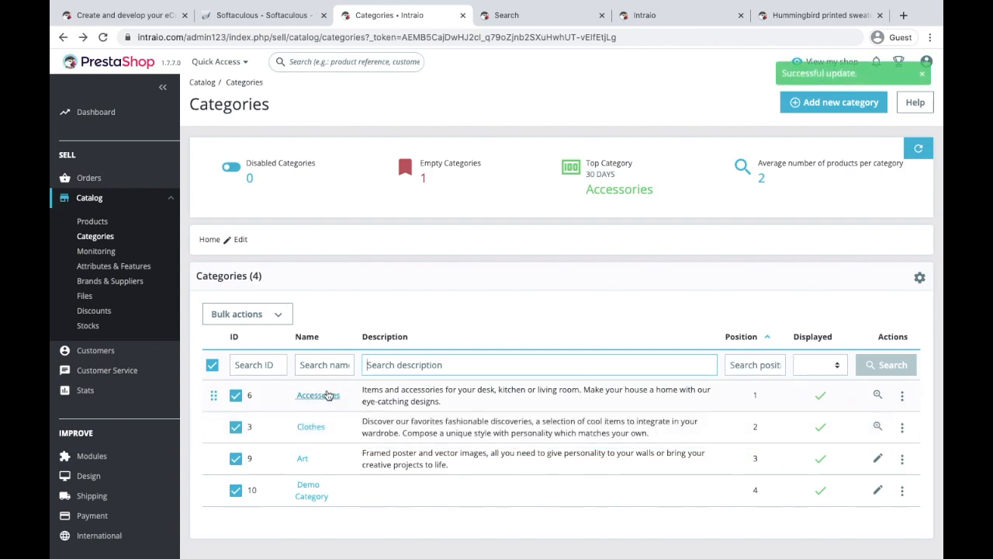
pyautogui.moveTo(216, 426); pyautogui.dragTo(210, 483)
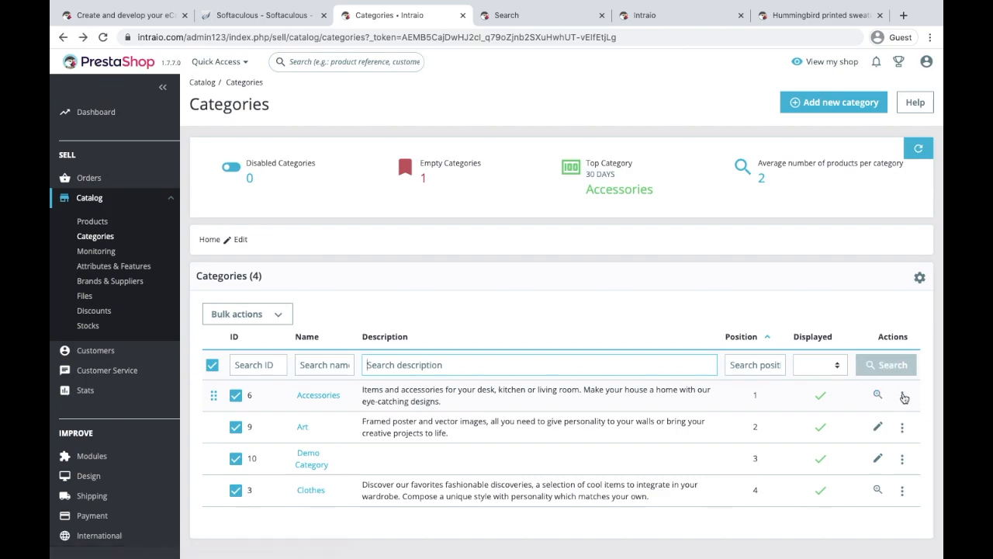
# Step: Review the row actions offered for the Accessories and Art categories without applying any
pyautogui.scroll(3, 915, 386)
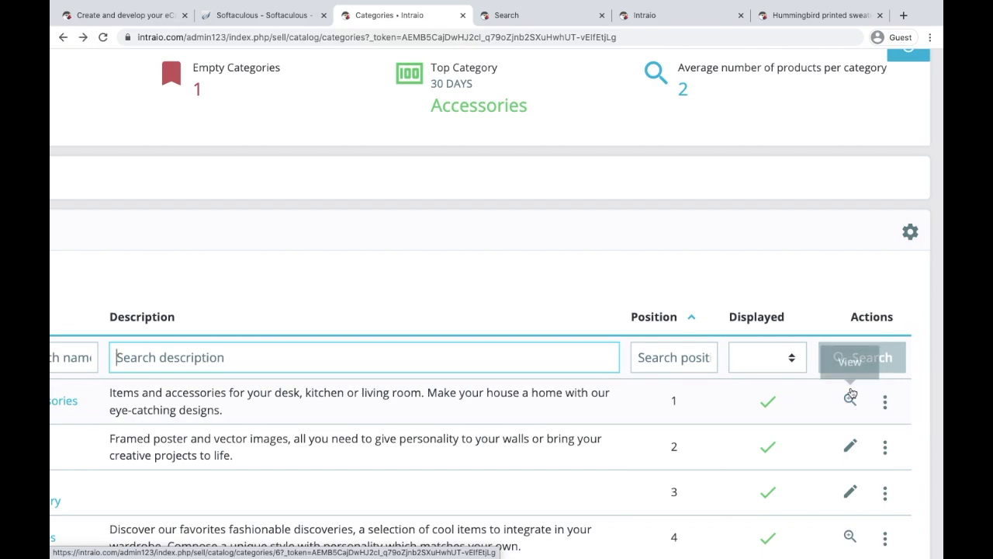
pyautogui.scroll(-1, 853, 450)
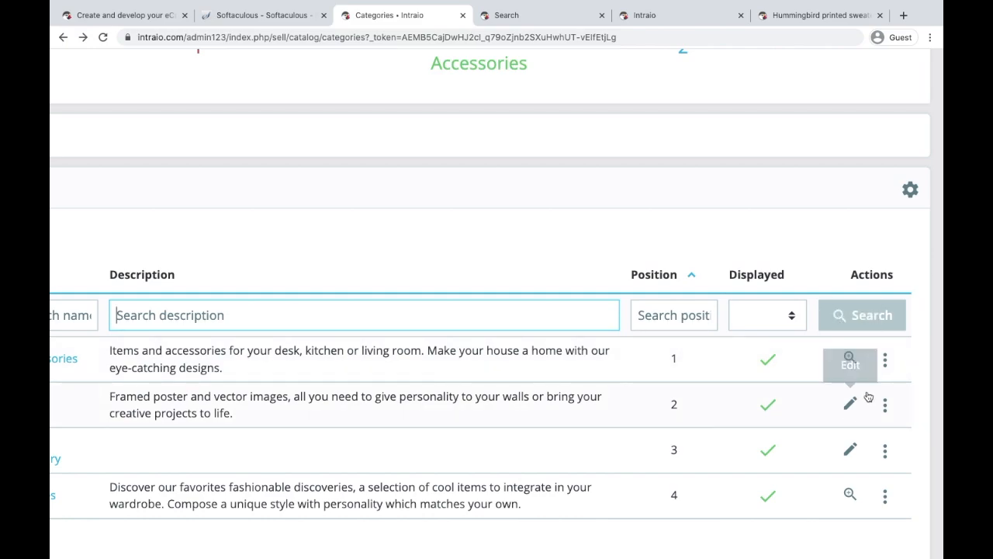
pyautogui.click(885, 360)
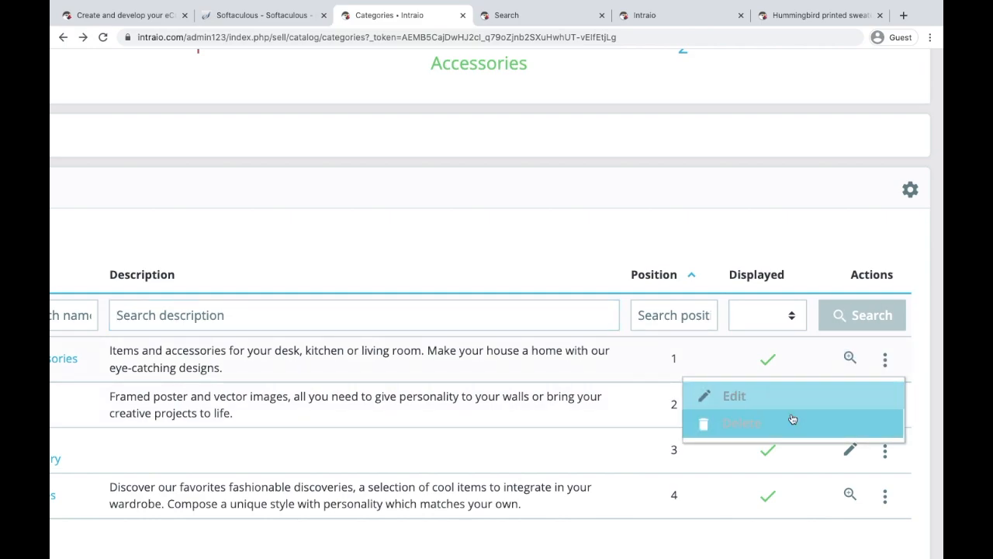
pyautogui.click(908, 354)
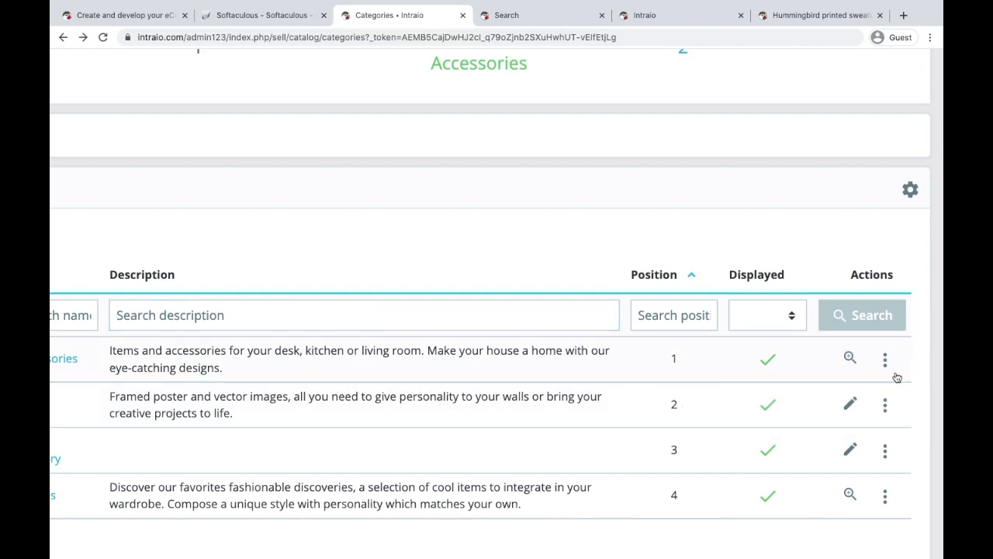
pyautogui.click(885, 405)
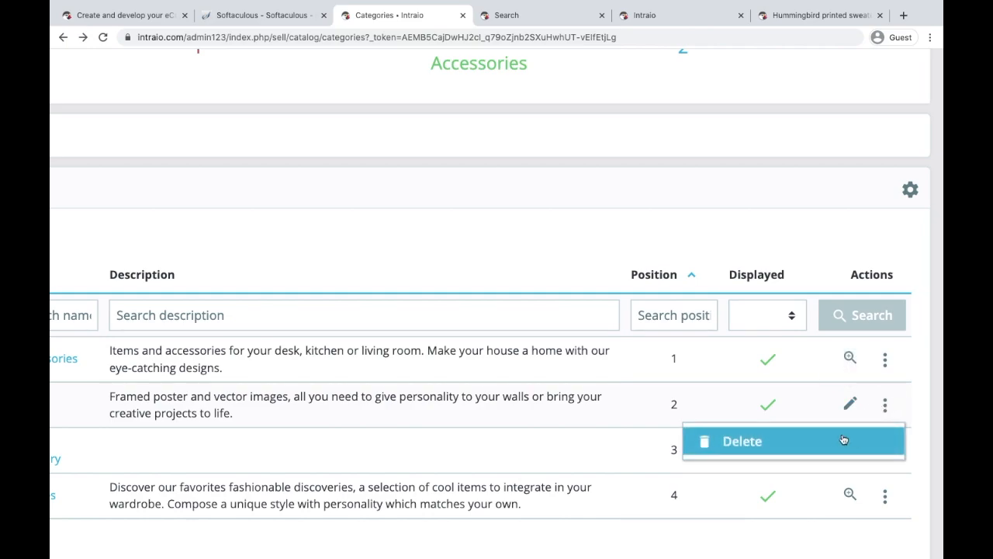
pyautogui.click(917, 404)
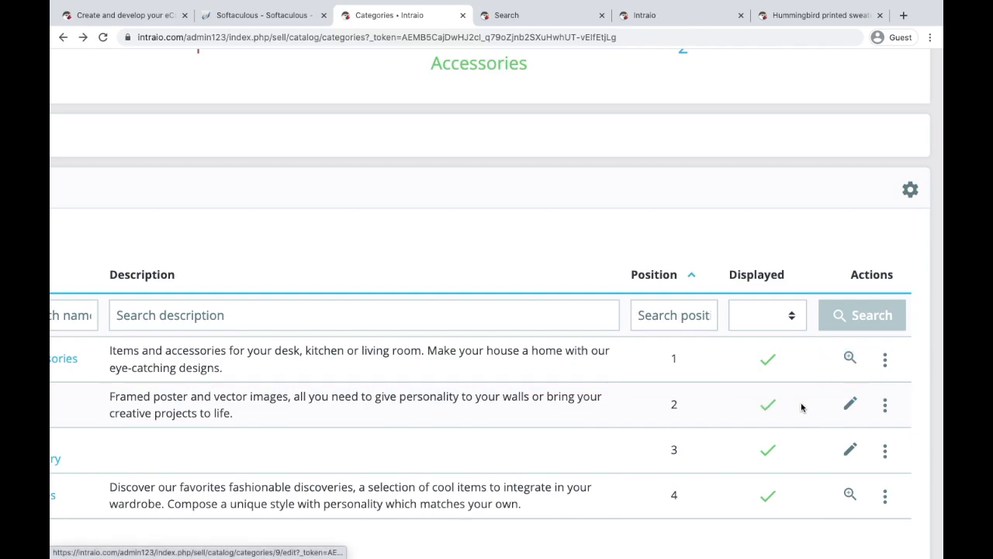
# Step: View the Accessories subcategories and review the list's import, export, refresh and SQL options
pyautogui.scroll(-1, 813, 443)
pyautogui.click(850, 327)
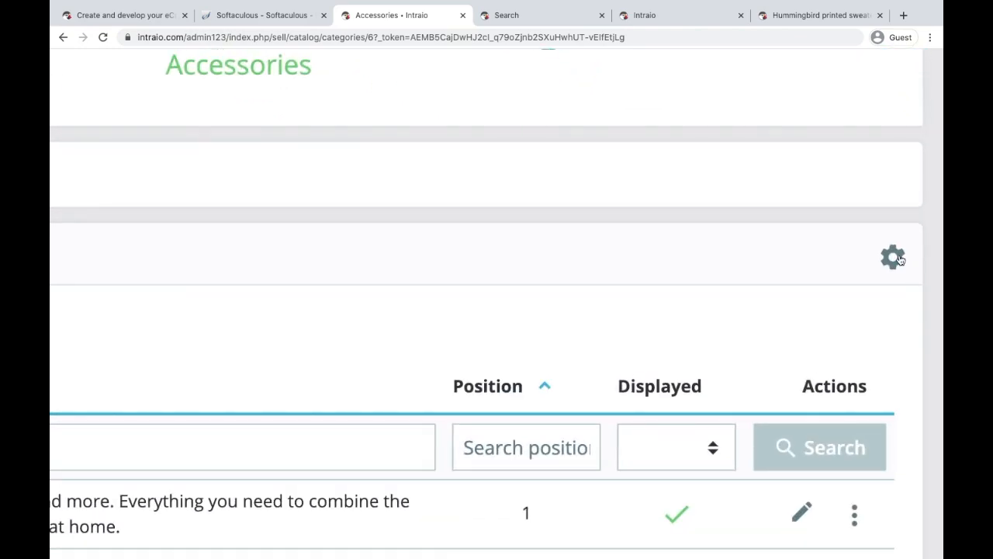
pyautogui.click(920, 276)
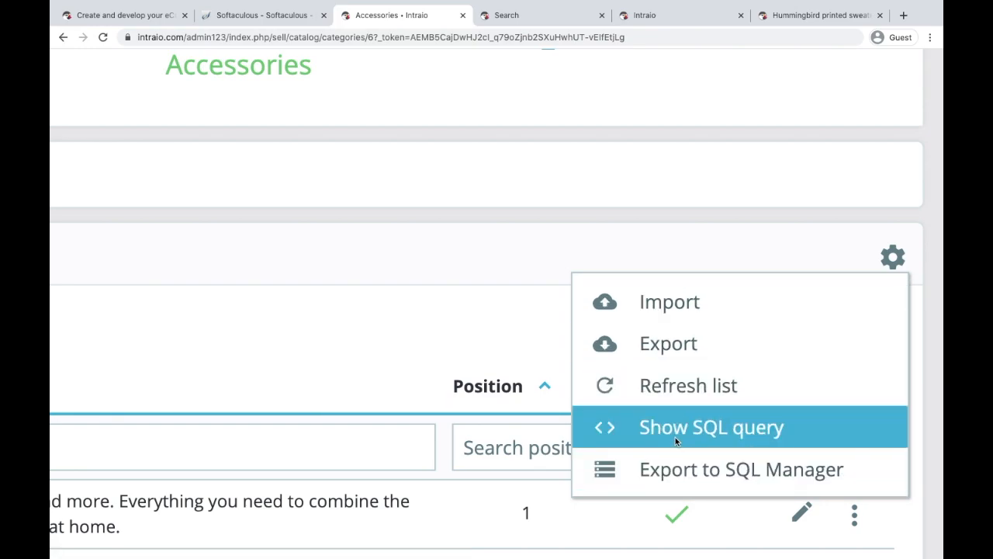
pyautogui.click(764, 244)
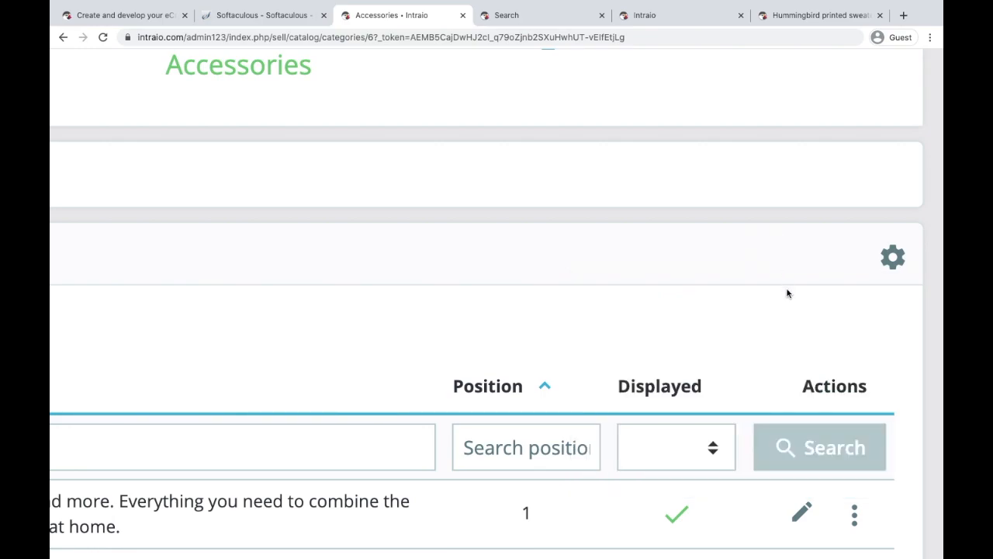
pyautogui.scroll(-5, 788, 293)
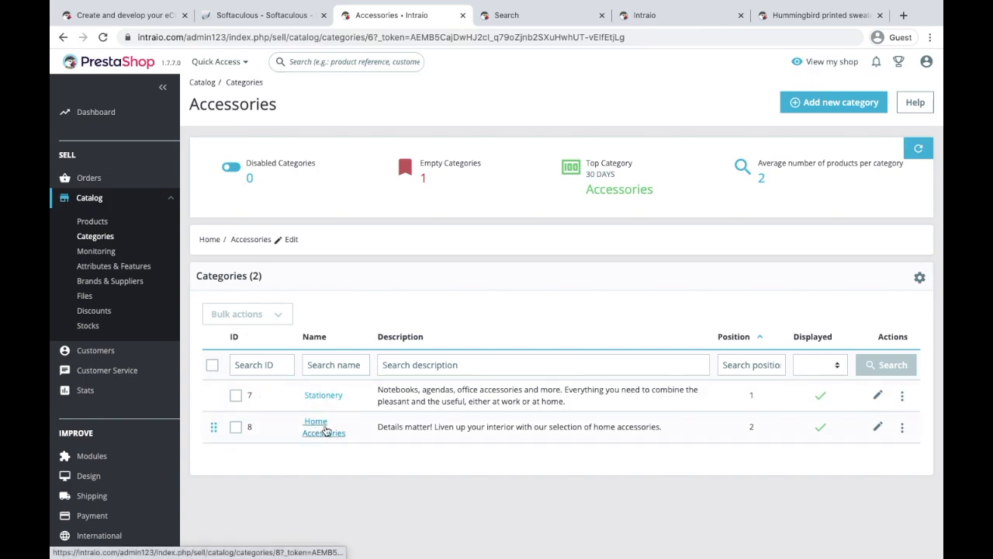
# Step: Bulk-delete Stationery and Home Accessories, associating products that have no other category with the parent category and turning them offline
pyautogui.click(236, 427)
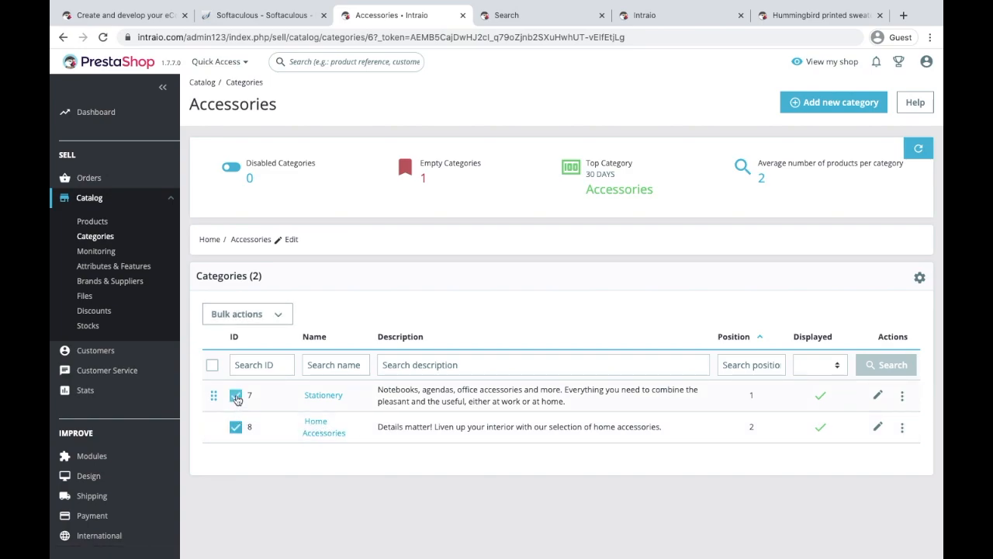
pyautogui.click(269, 315)
pyautogui.click(255, 379)
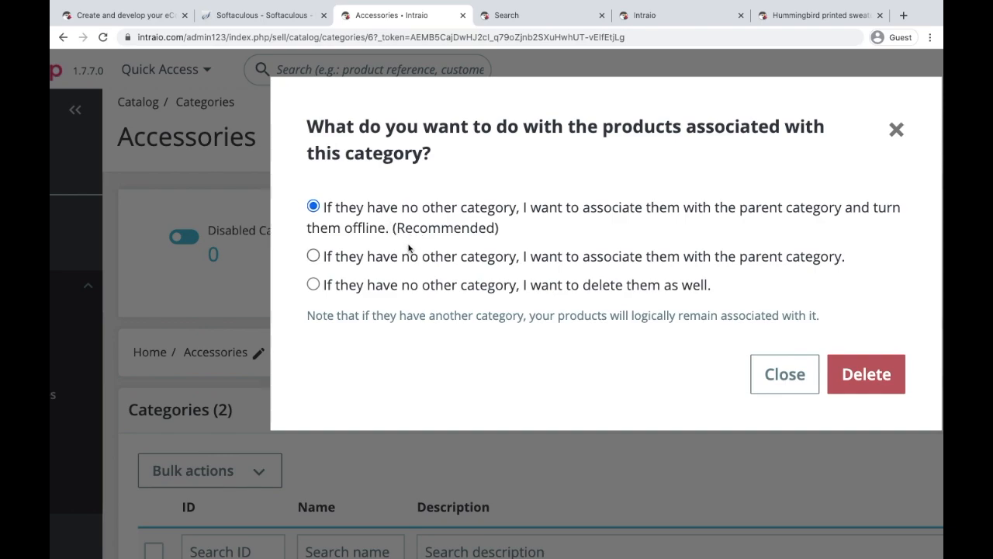
pyautogui.click(313, 256)
pyautogui.scroll(-3, 401, 363)
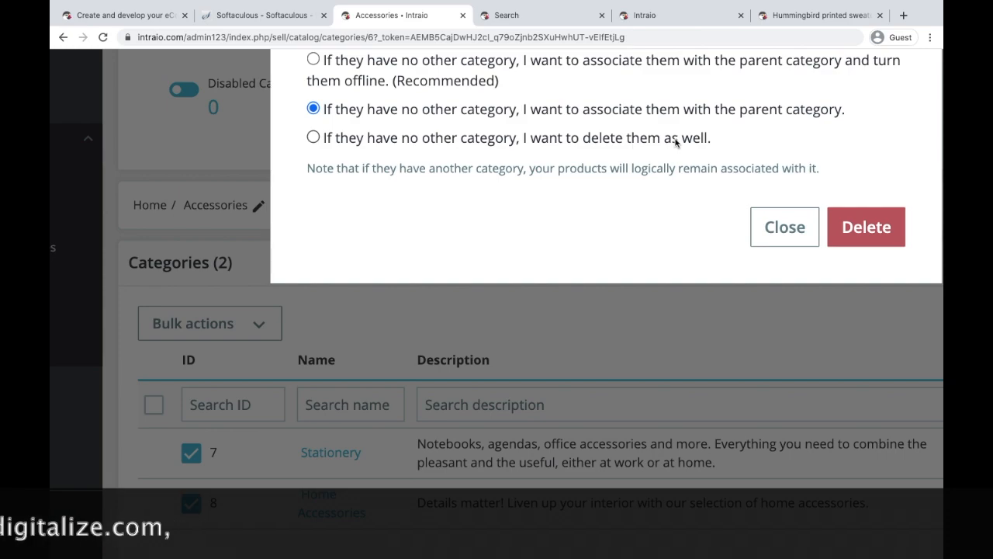
pyautogui.scroll(1, 493, 187)
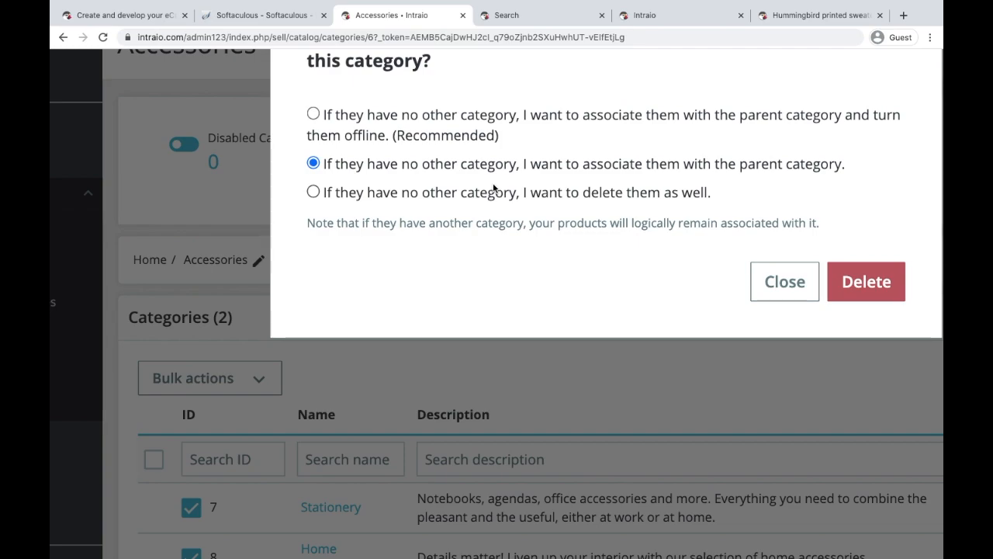
pyautogui.click(387, 197)
pyautogui.click(362, 116)
pyautogui.click(353, 165)
pyautogui.click(436, 130)
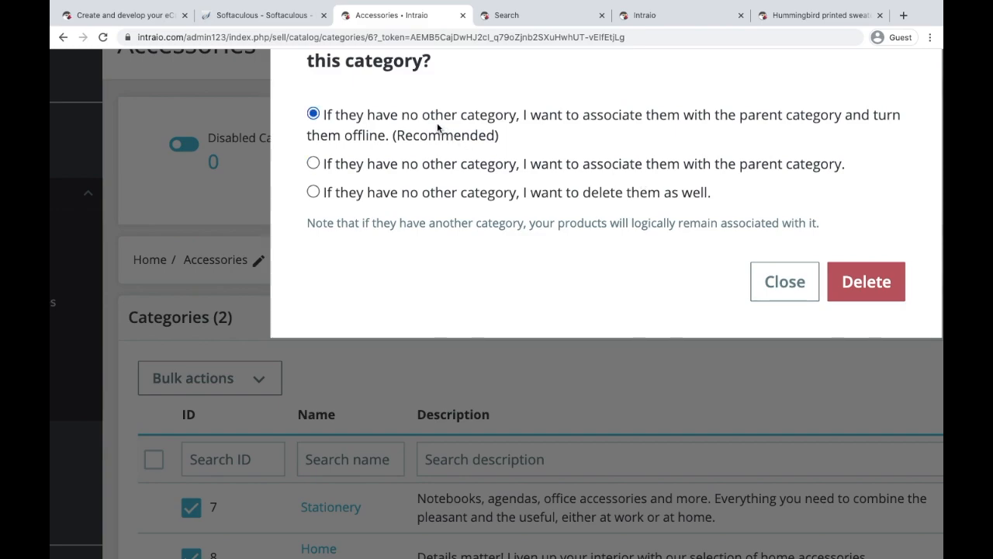
pyautogui.click(883, 287)
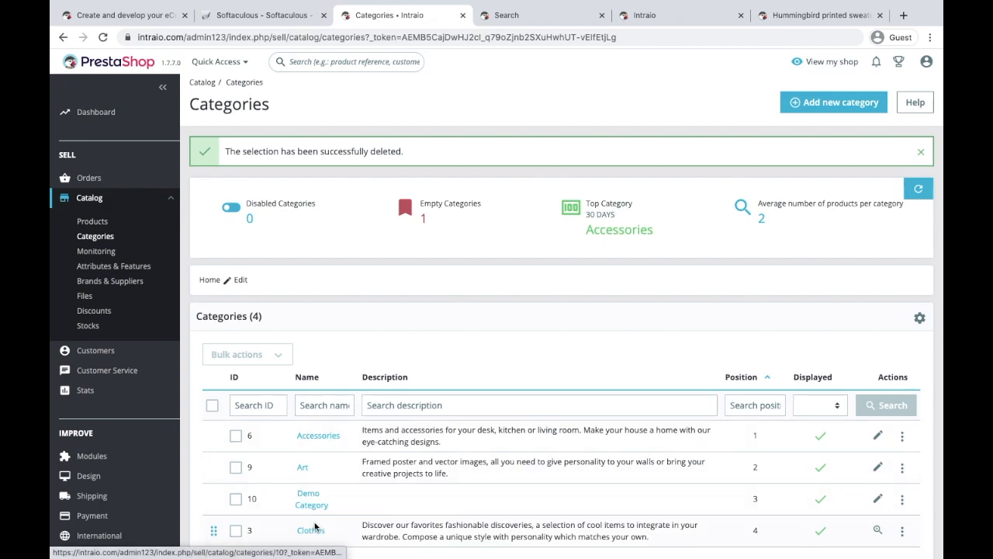
# Step: Start adding a new category and check which characters are invalid in its name
pyautogui.scroll(-1, 337, 451)
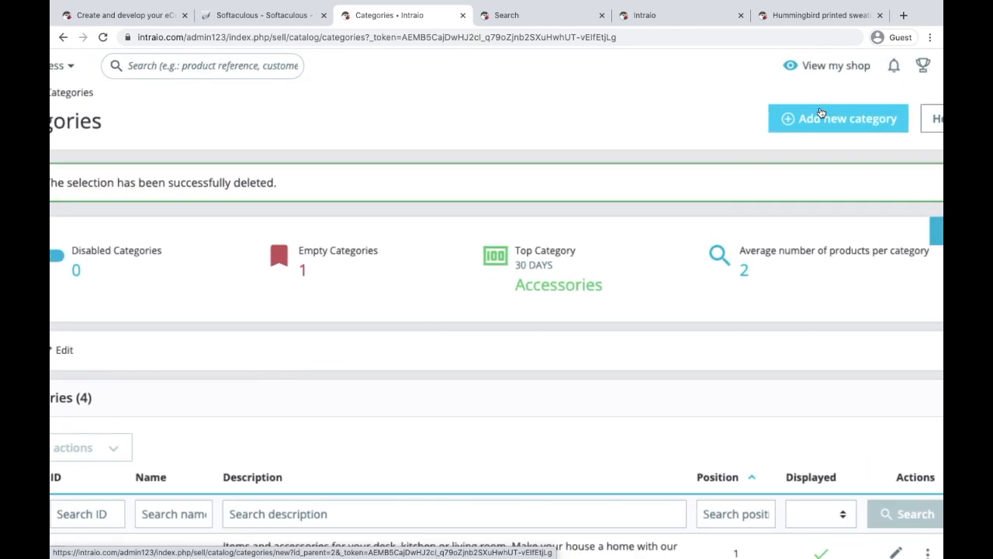
pyautogui.click(821, 113)
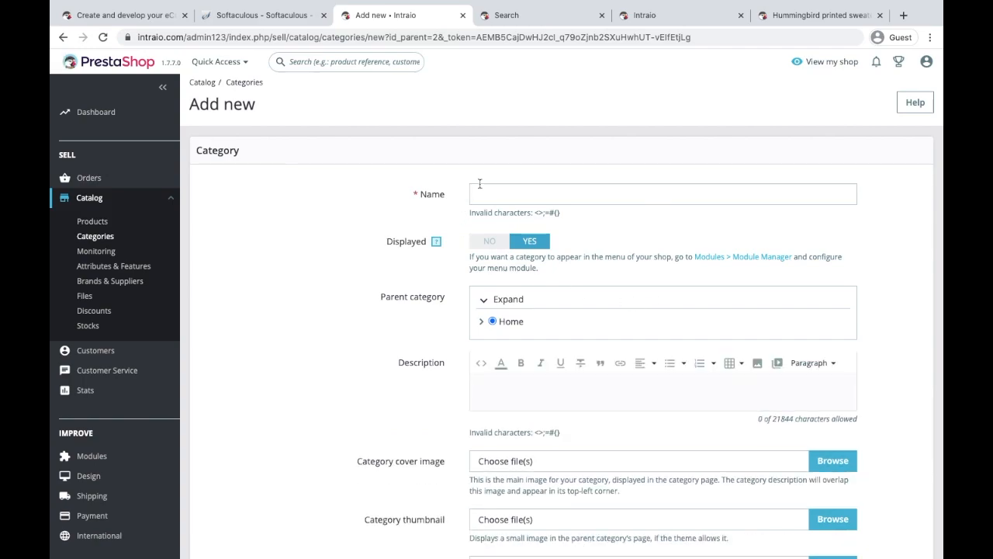
pyautogui.click(480, 191)
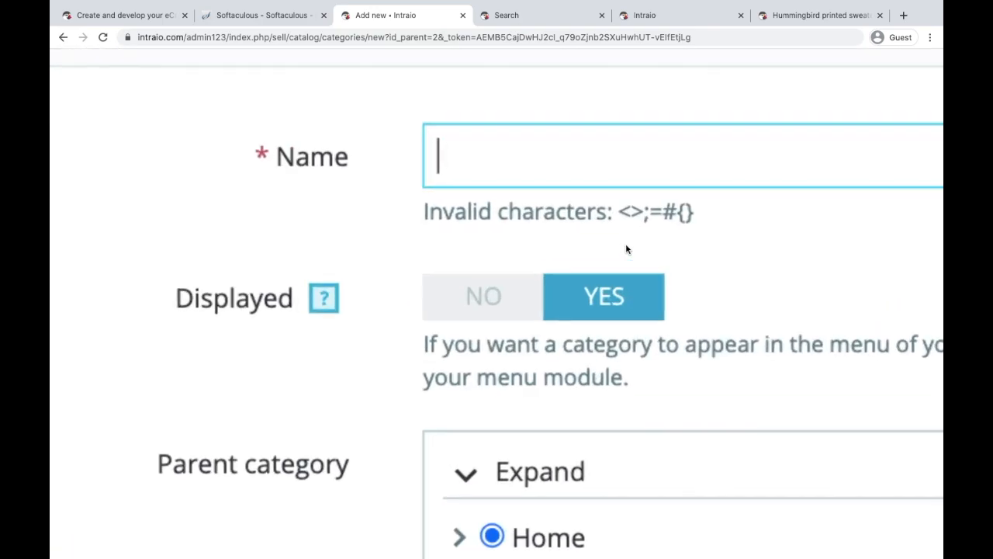
pyautogui.moveTo(424, 213); pyautogui.dragTo(716, 215)
pyautogui.click(625, 173)
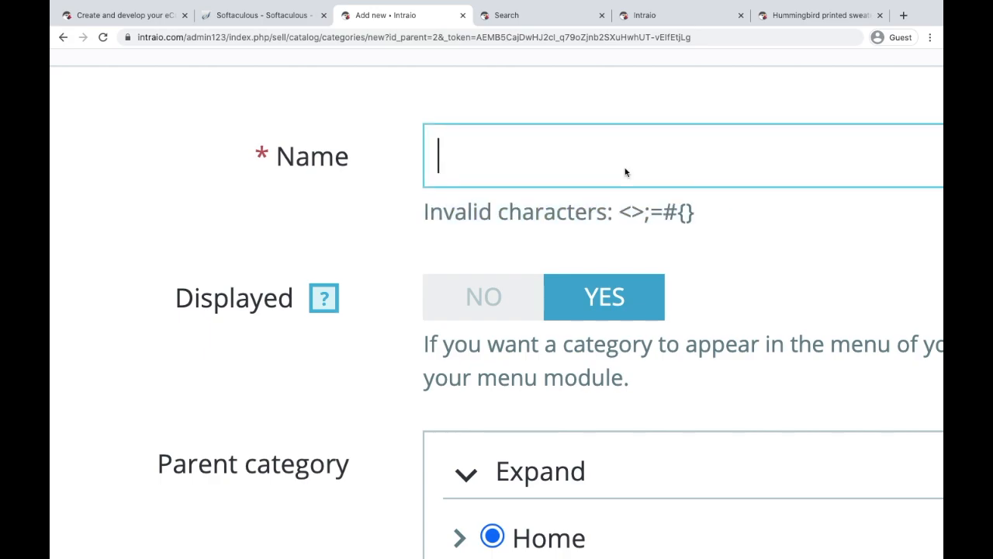
pyautogui.write('<>;{}')
pyautogui.press('BackSpace')
pyautogui.press('BackSpace')
pyautogui.press('BackSpace')
pyautogui.press('BackSpace')
pyautogui.press('BackSpace')
pyautogui.write('1234 ')
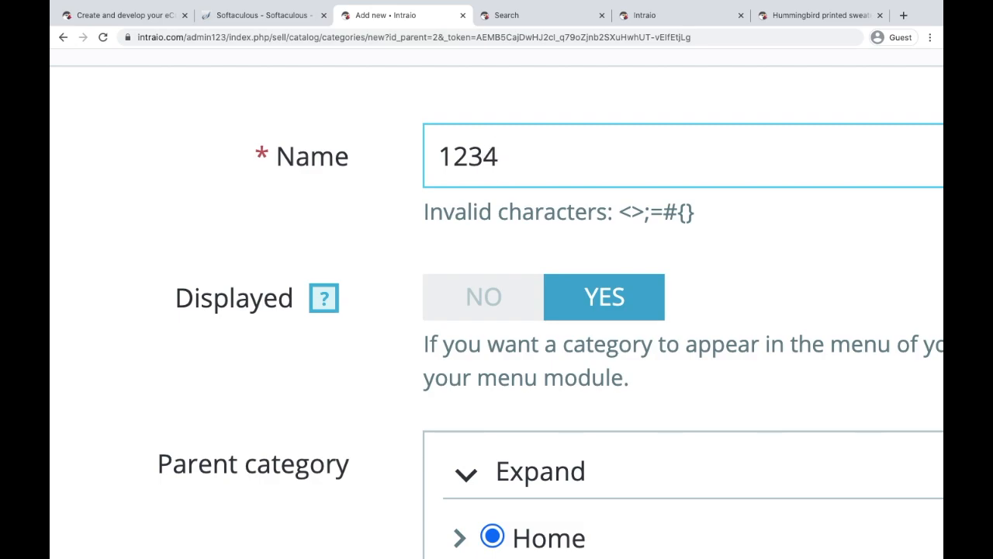
pyautogui.write('djdjjd')
pyautogui.press('BackSpace')
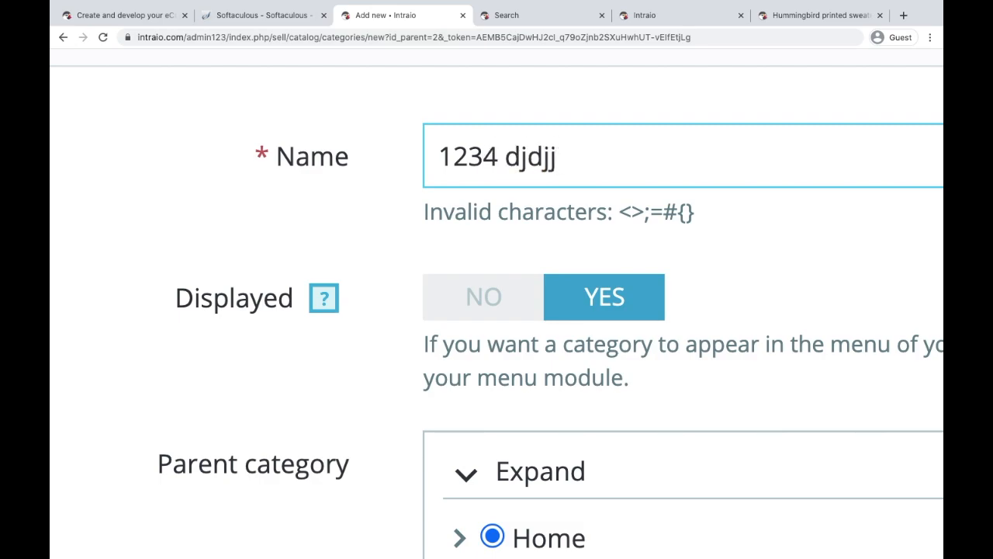
pyautogui.press('BackSpace')
pyautogui.press('BackSpace')
pyautogui.press('BackSpace')
pyautogui.press('BackSpace')
pyautogui.press('BackSpace')
pyautogui.press('BackSpace')
pyautogui.press('BackSpace')
pyautogui.press('BackSpace')
pyautogui.press('BackSpace')
pyautogui.press('BackSpace')
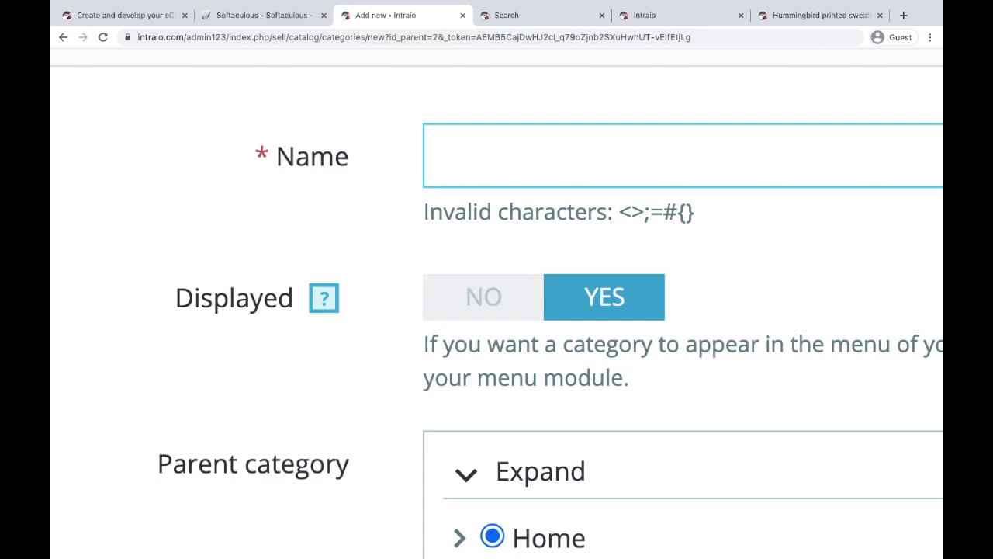
# Step: Name the new category Demo Category, read the note on showing categories in the shop menu, and keep it displayed
pyautogui.write('Demo Category')
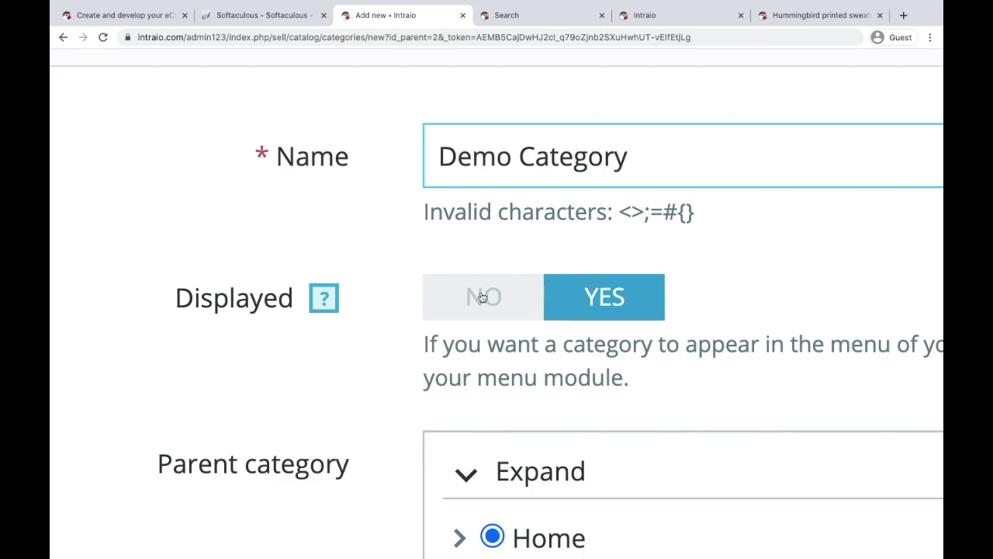
pyautogui.scroll(-5, 481, 297)
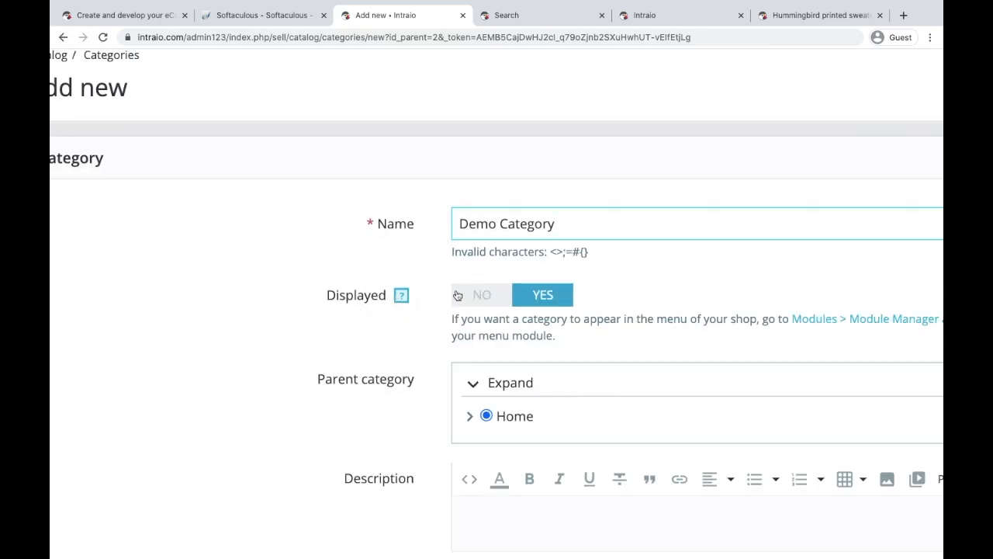
pyautogui.hscroll(2, 577, 313)
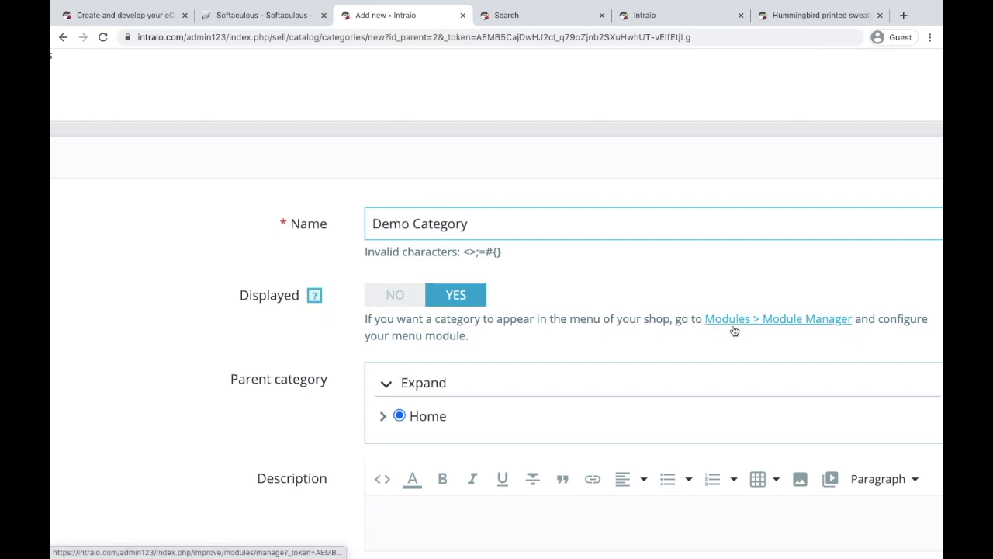
pyautogui.click(481, 335)
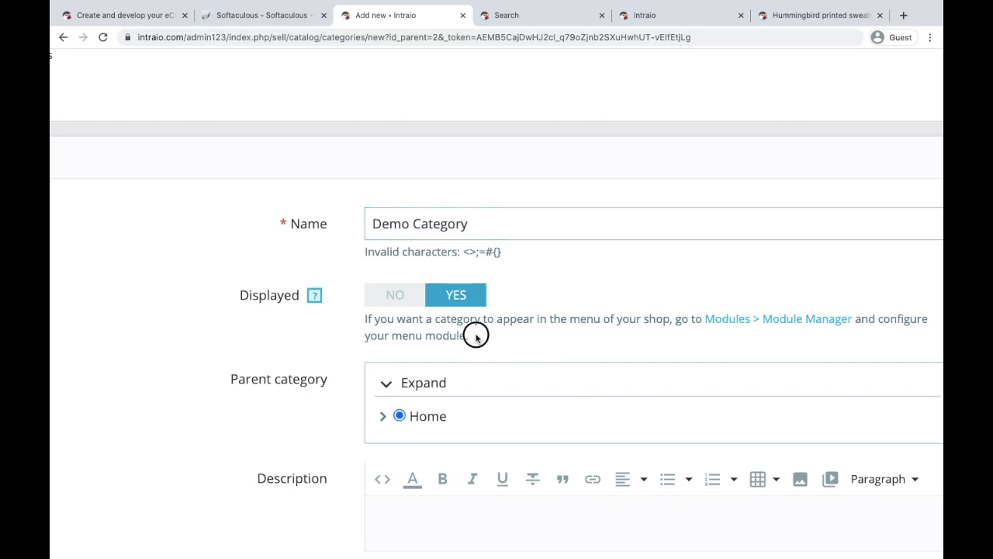
pyautogui.moveTo(481, 335); pyautogui.dragTo(364, 321)
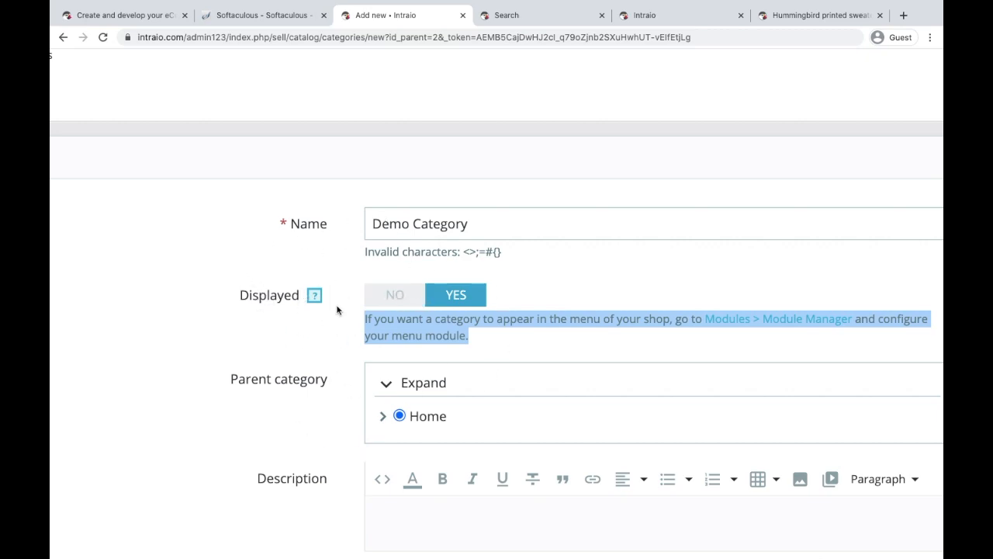
pyautogui.click(398, 304)
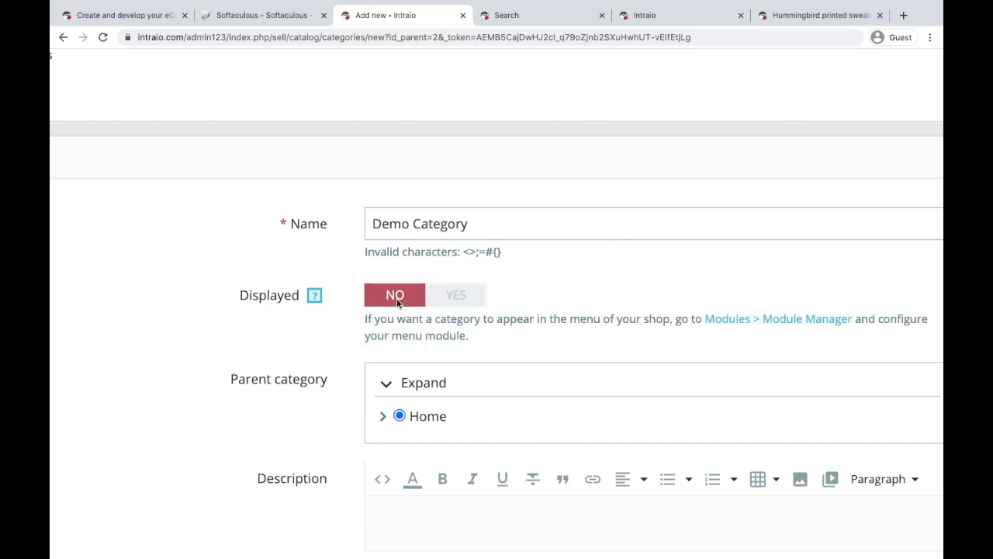
pyautogui.click(473, 298)
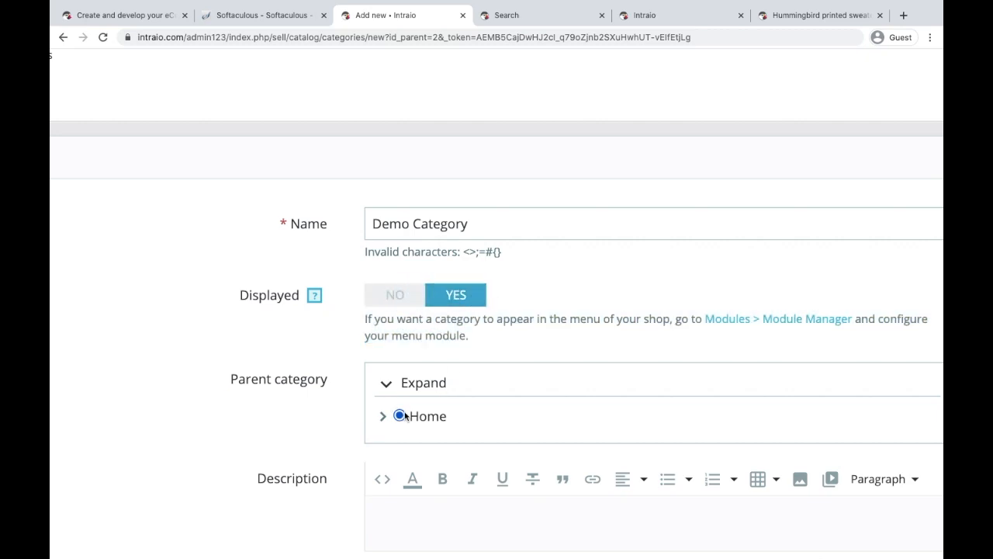
# Step: Expand the Home category and select Accessories as the new category's parent
pyautogui.scroll(-1, 399, 412)
pyautogui.click(381, 339)
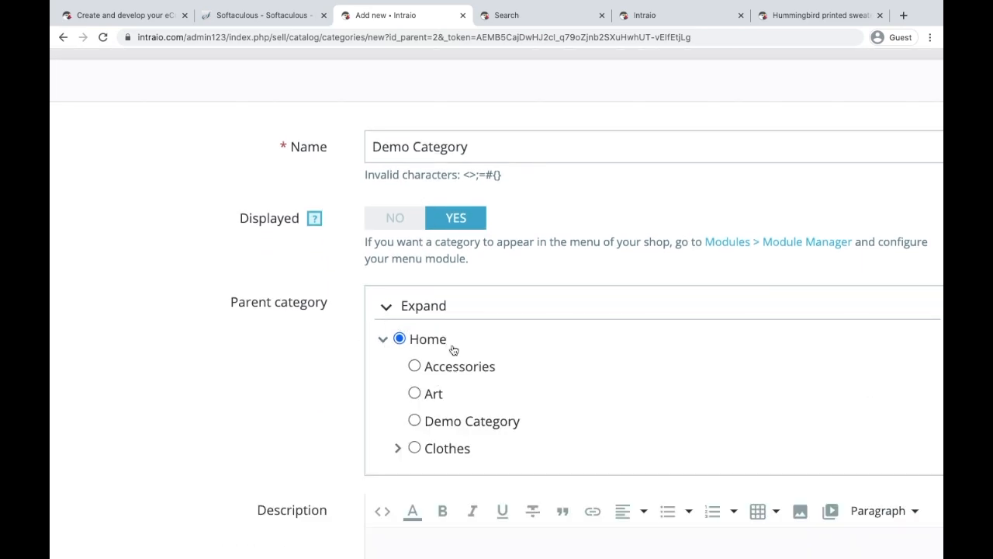
pyautogui.click(415, 367)
pyautogui.scroll(-2, 533, 416)
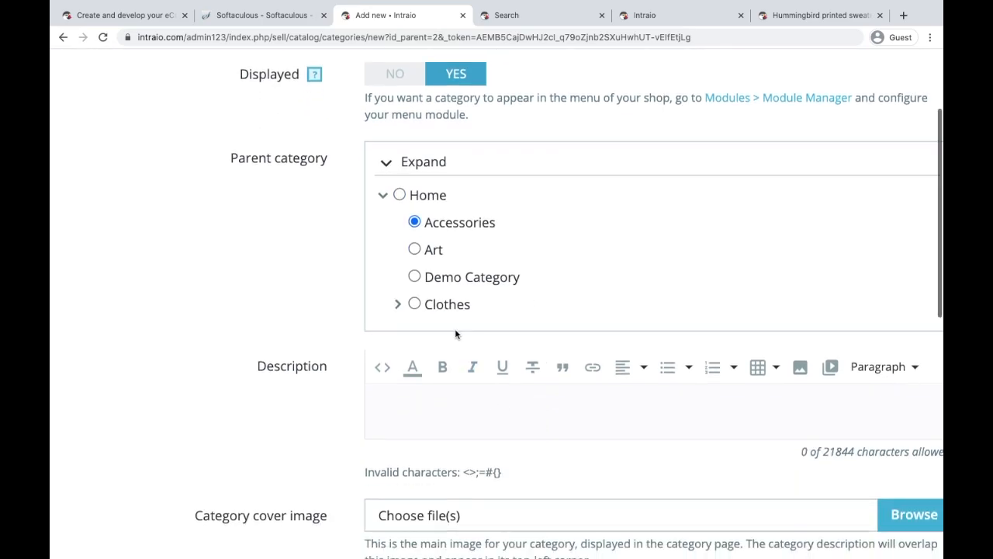
# Step: Examine the description on the storefront's Clothes category page to see where the new category's description field appears
pyautogui.click(472, 402)
pyautogui.scroll(-1, 466, 396)
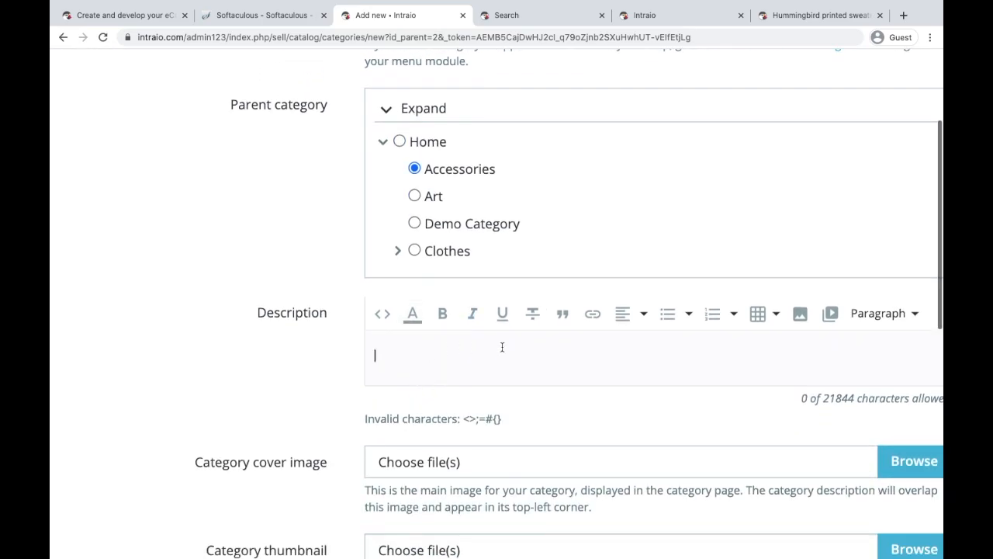
pyautogui.hscroll(1, 509, 353)
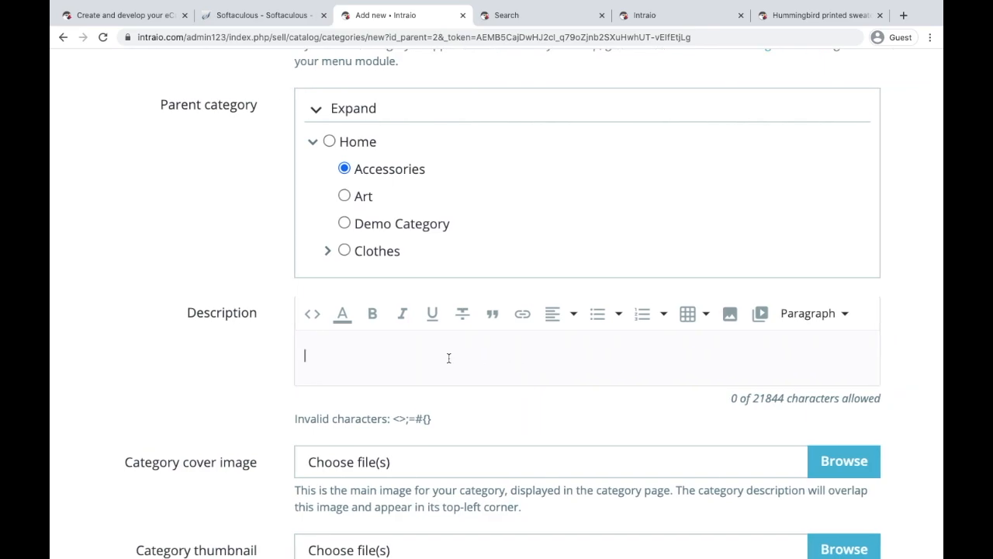
pyautogui.click(517, 18)
pyautogui.click(315, 106)
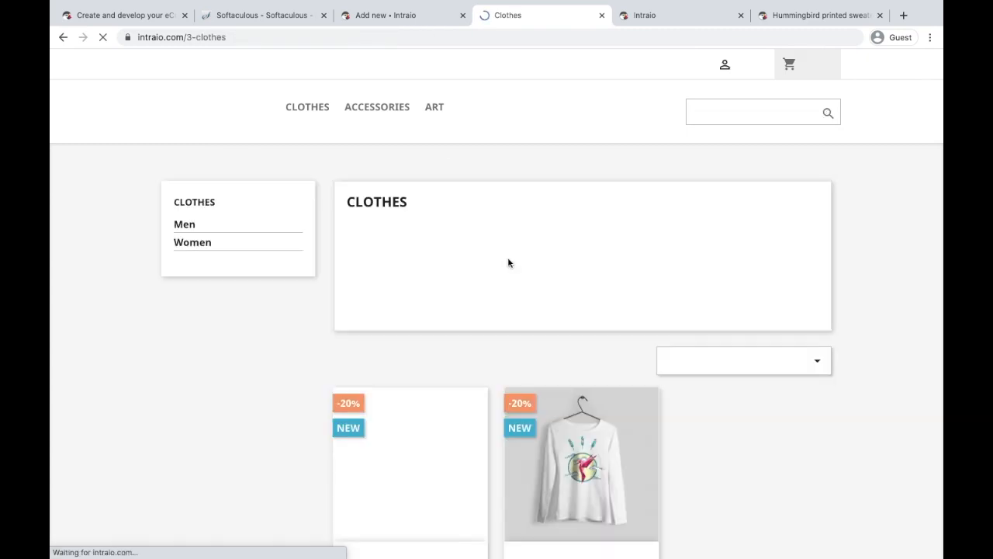
pyautogui.moveTo(349, 222); pyautogui.dragTo(669, 242)
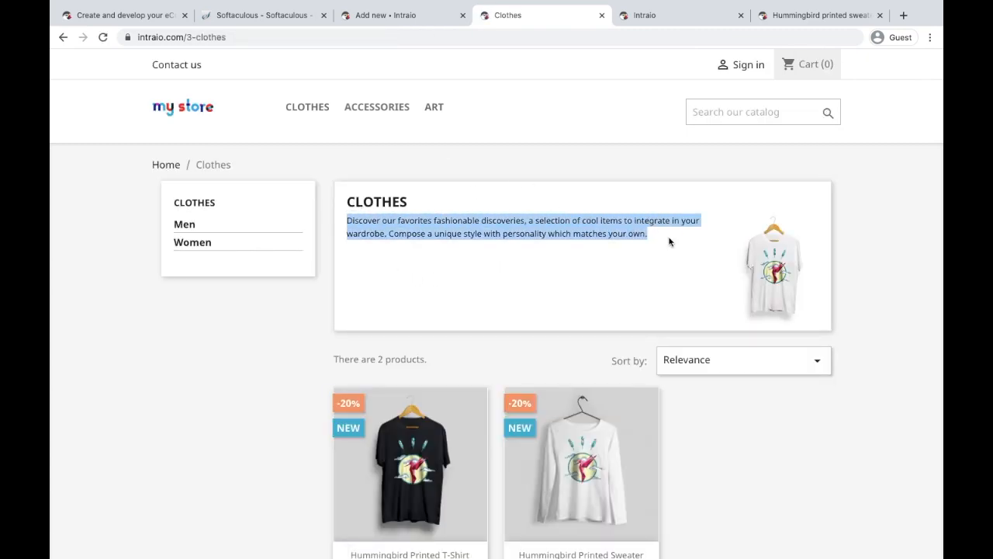
pyautogui.click(394, 16)
pyautogui.click(346, 341)
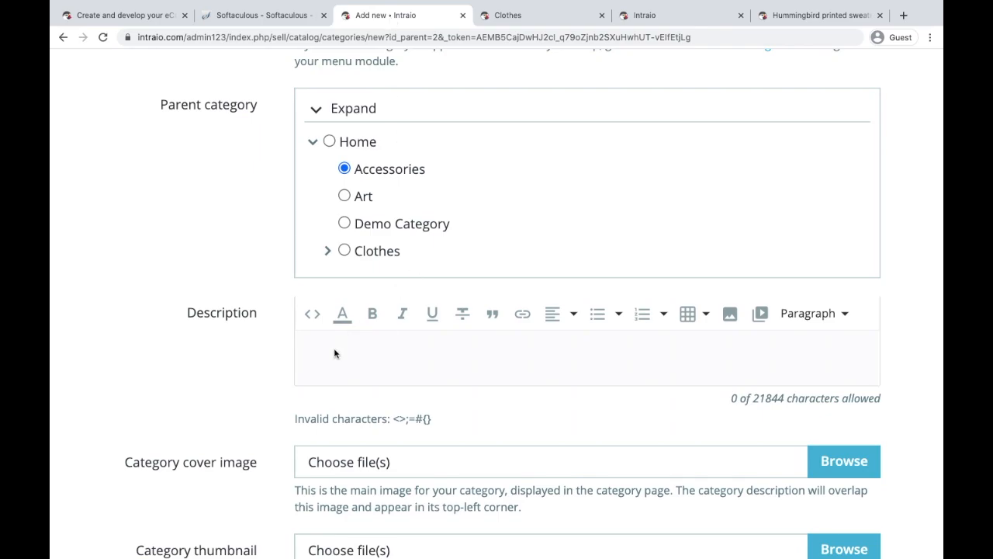
pyautogui.click(508, 15)
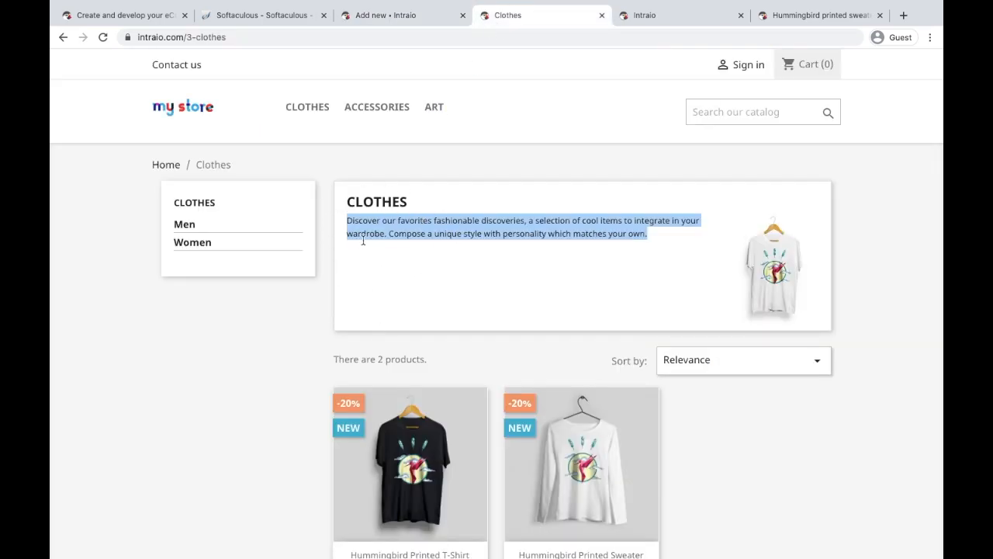
pyautogui.click(380, 19)
# Step: Compare the category cover image setting with the image shown on the storefront's Clothes page
pyautogui.scroll(-2, 350, 465)
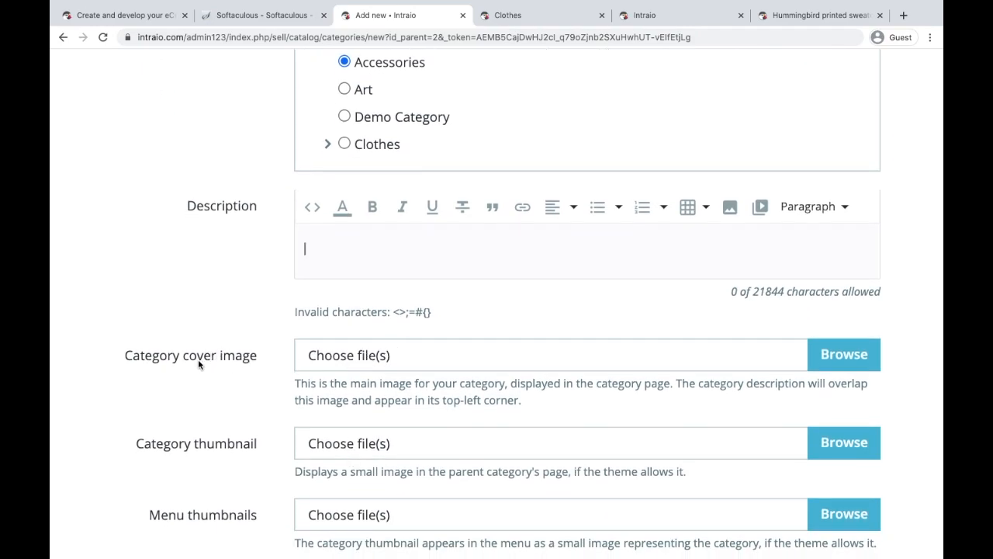
pyautogui.click(568, 25)
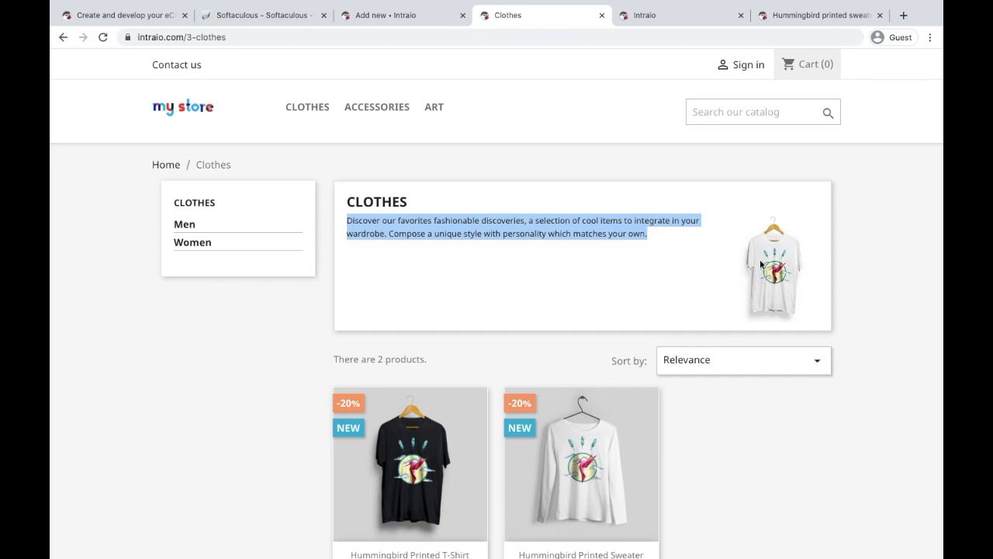
pyautogui.click(421, 18)
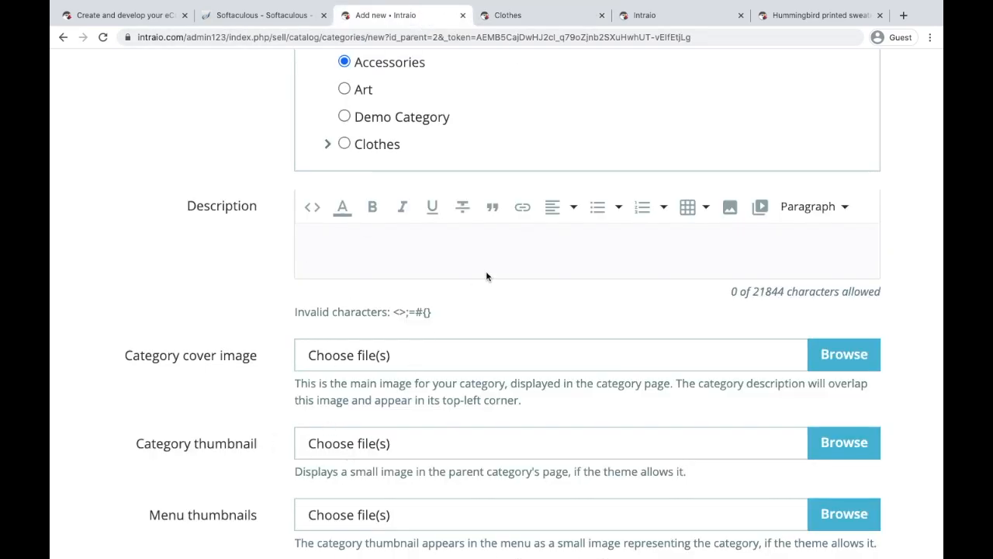
# Step: Check the category and menu thumbnail settings against the Clothes entry in the storefront's navigation menu
pyautogui.click(532, 18)
pyautogui.moveTo(298, 109)
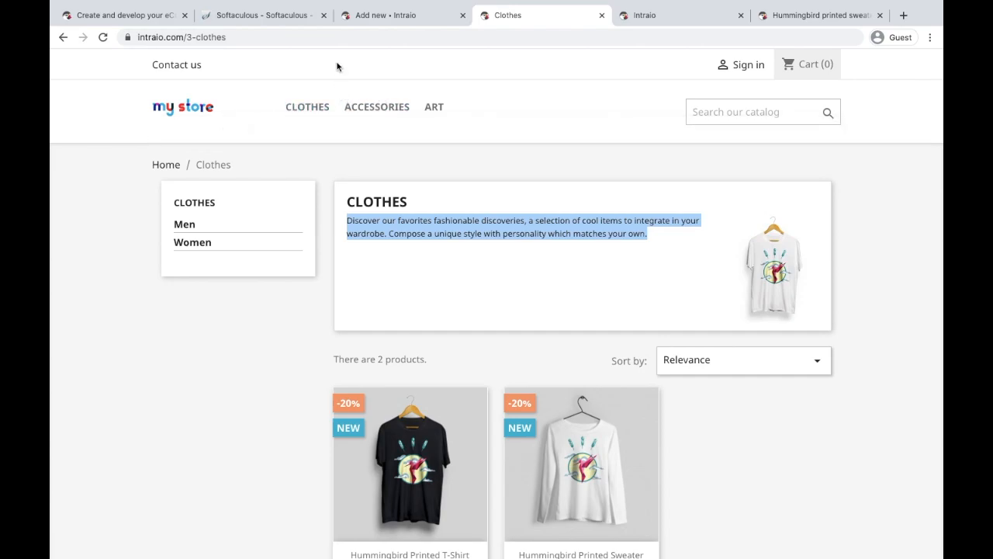
pyautogui.click(398, 16)
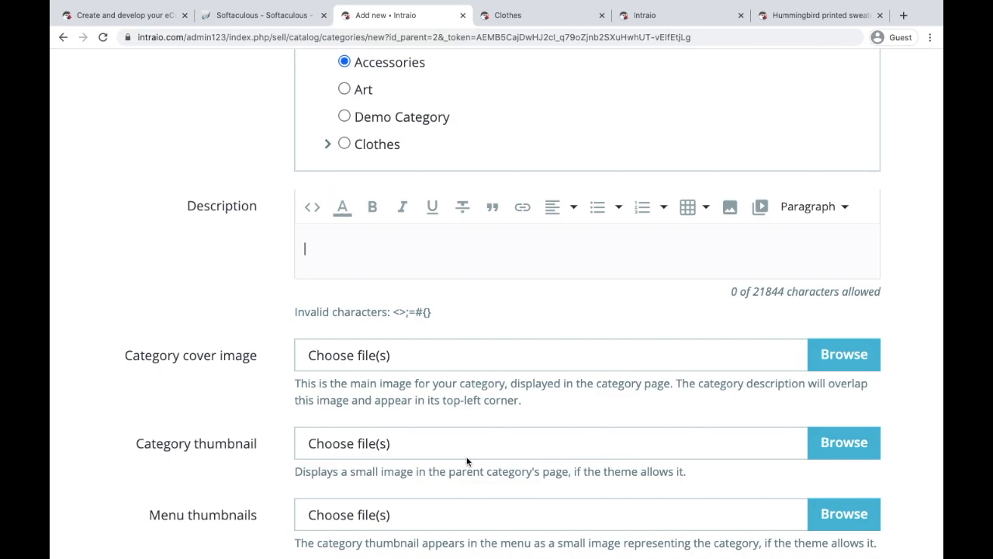
pyautogui.scroll(-3, 469, 463)
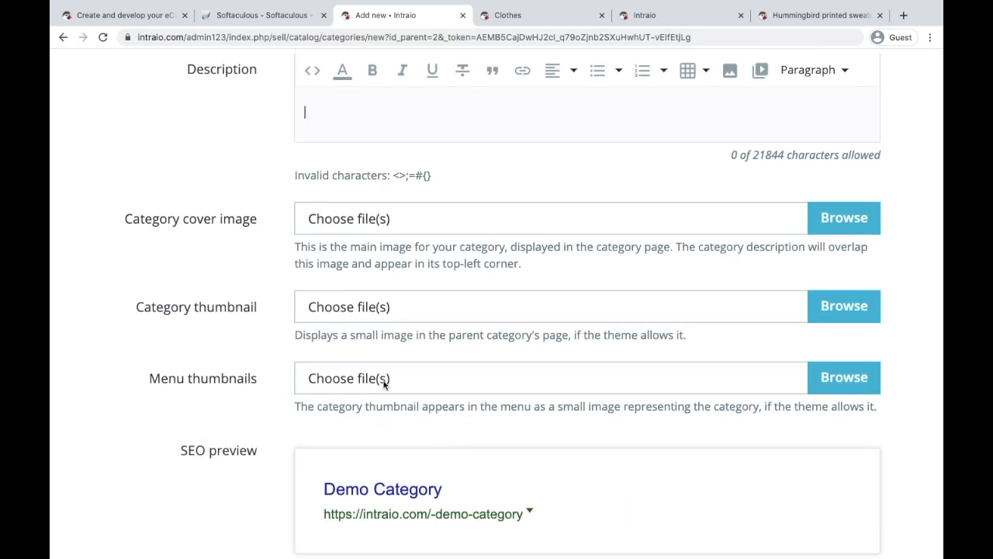
pyautogui.click(528, 22)
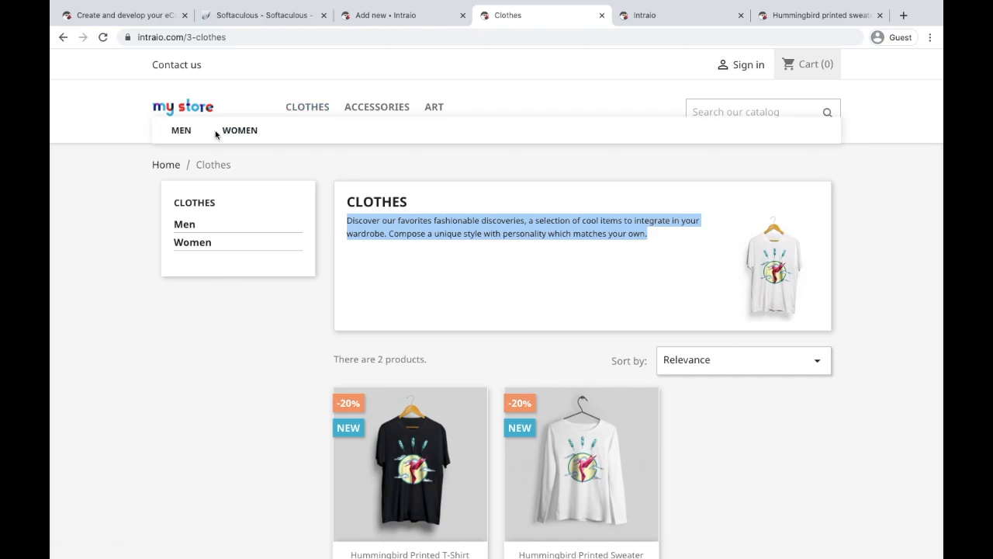
pyautogui.click(386, 15)
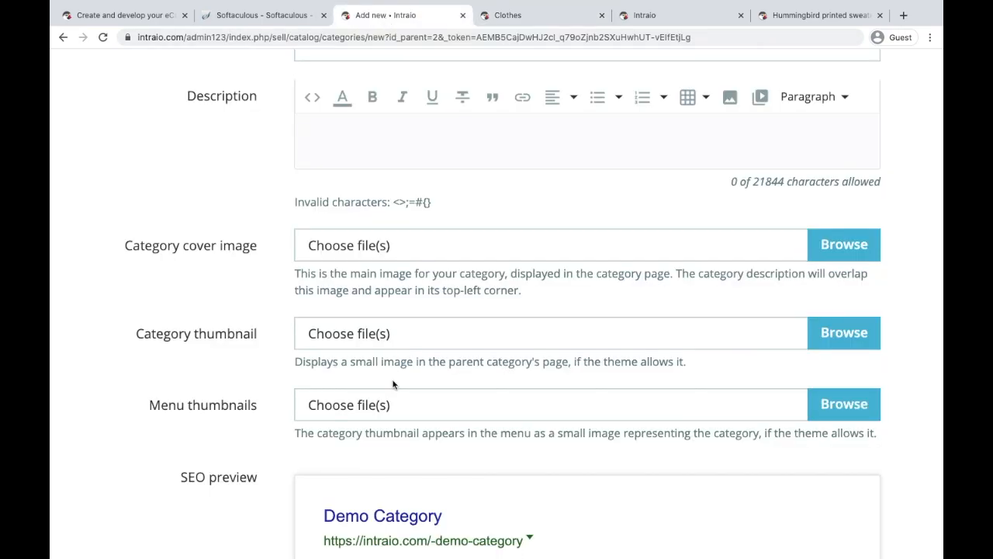
# Step: Review the category's SEO preview and enter "Demnd ddj djdj djd" as its meta description
pyautogui.scroll(-2, 438, 447)
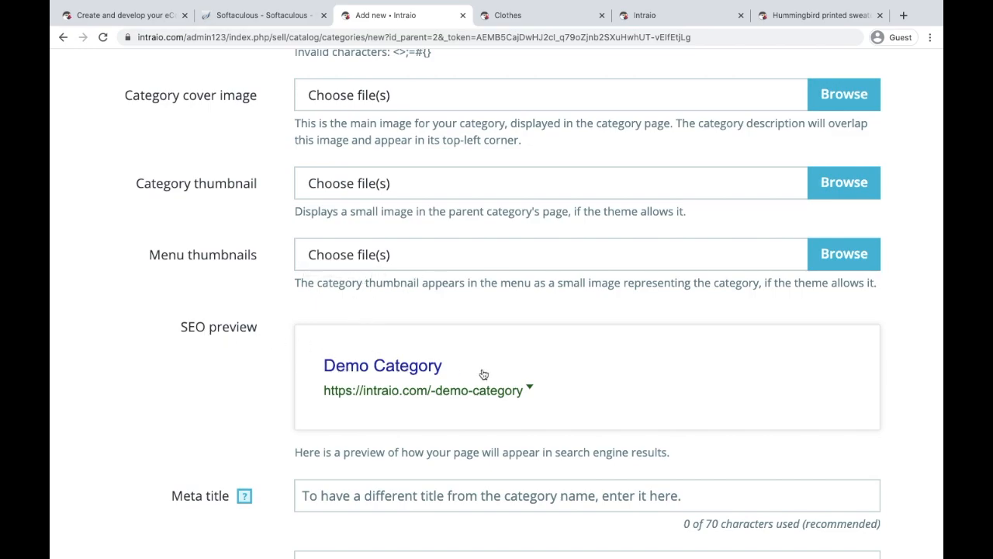
pyautogui.scroll(-2, 366, 354)
pyautogui.click(367, 388)
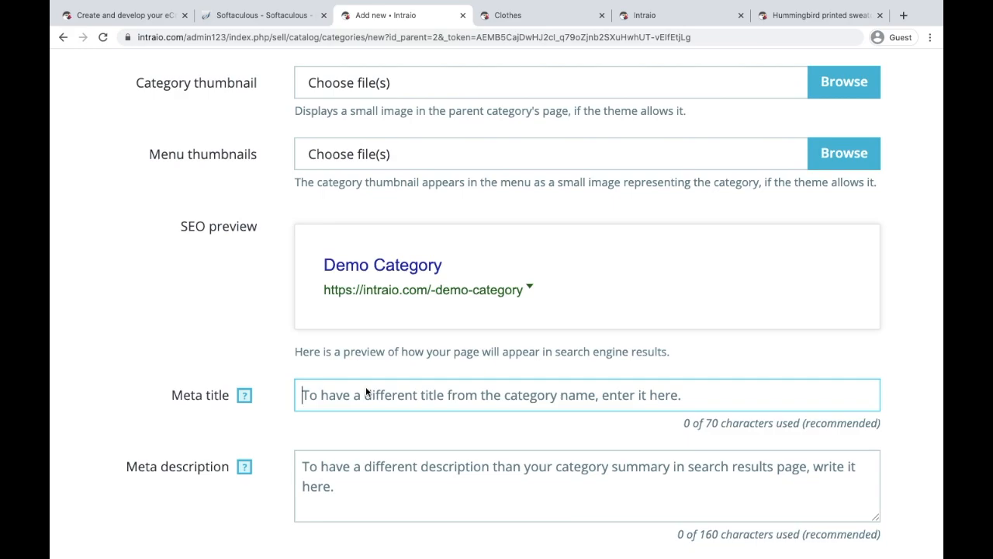
pyautogui.moveTo(313, 257); pyautogui.dragTo(551, 290)
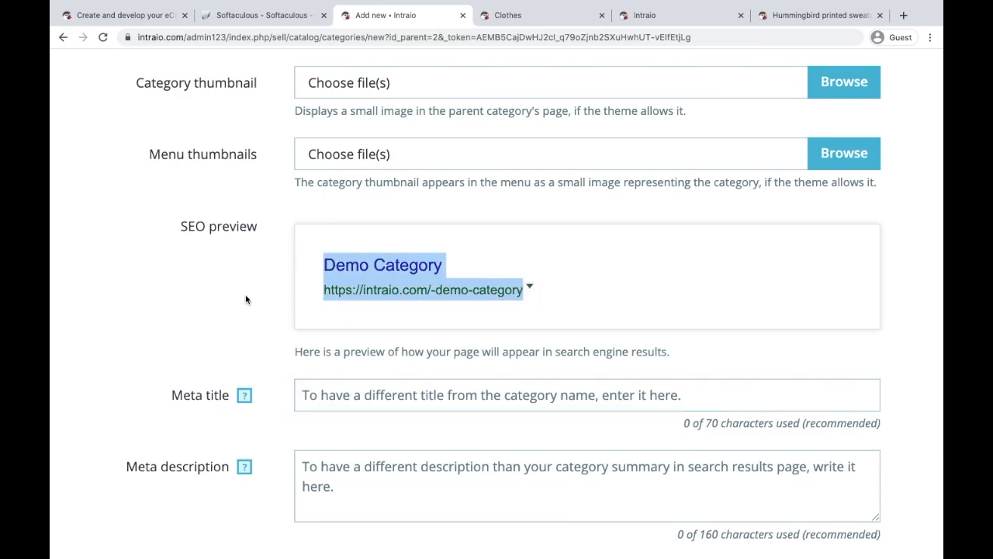
pyautogui.click(221, 292)
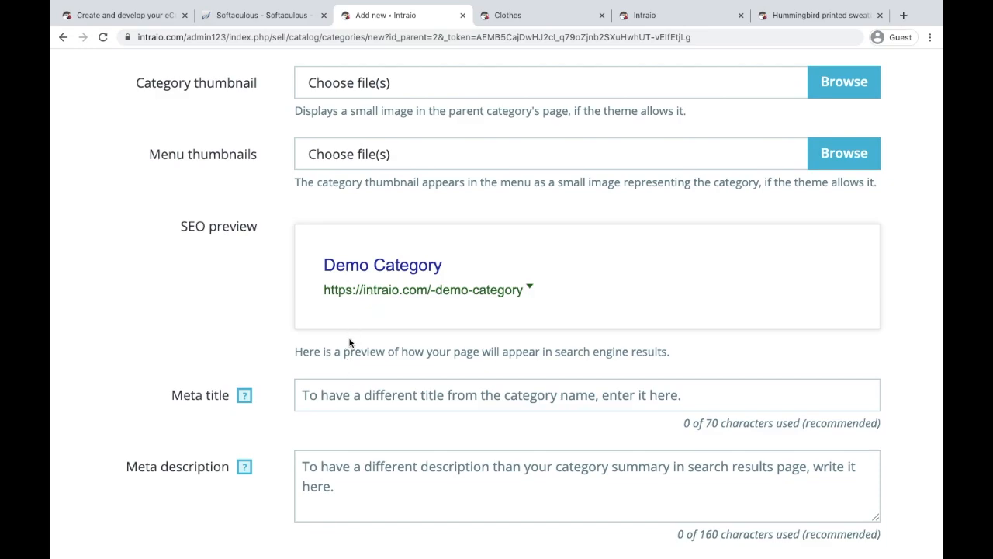
pyautogui.click(354, 475)
pyautogui.write('De')
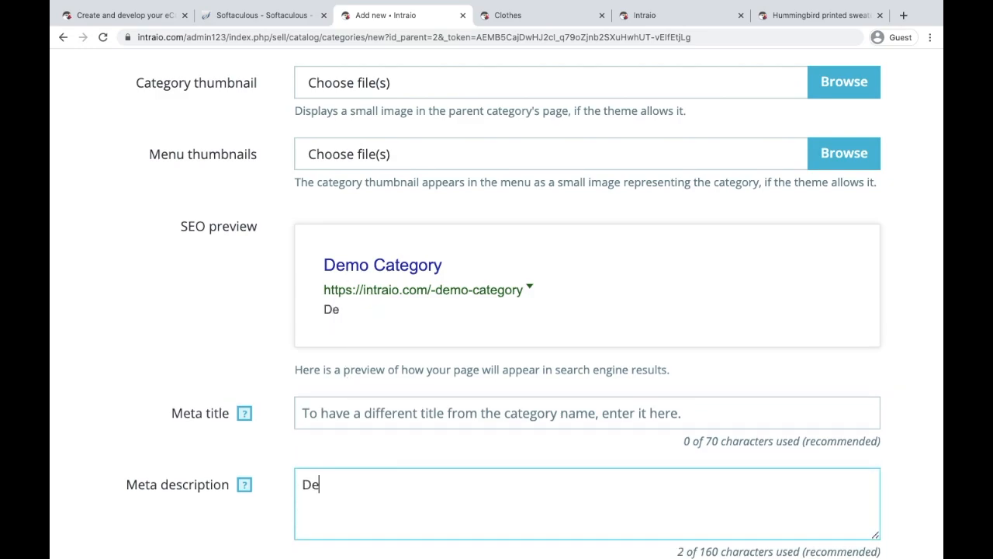
pyautogui.write('mnd ddj djdj djd')
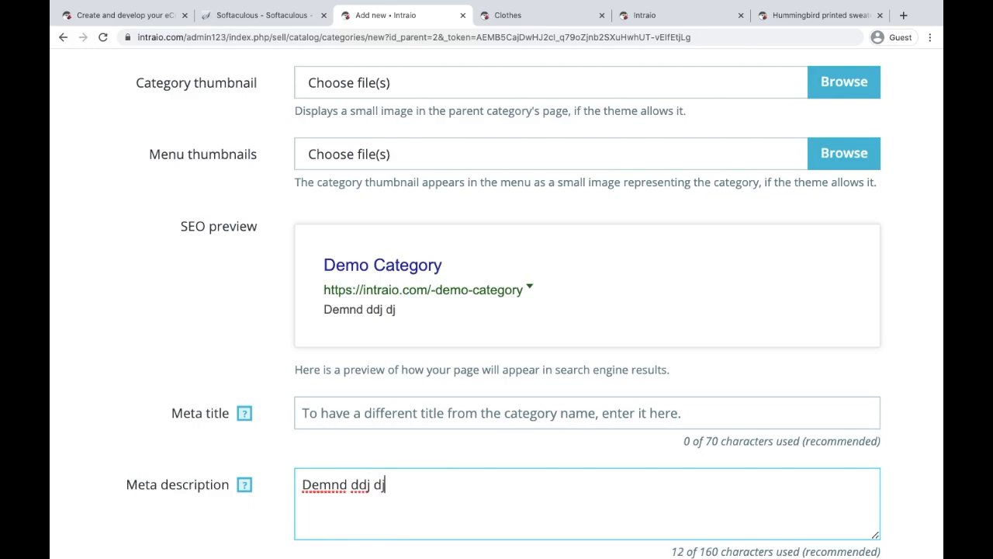
# Step: Set the category's meta title to "Demo Category | Buy Now | Best Quality"
pyautogui.click(368, 420)
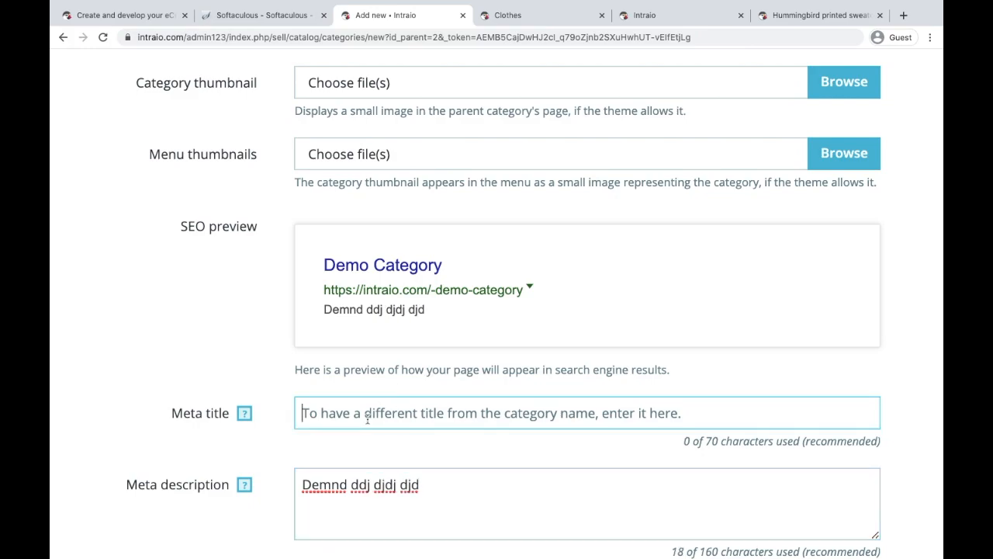
pyautogui.write('Demo Category | Buy Now | ')
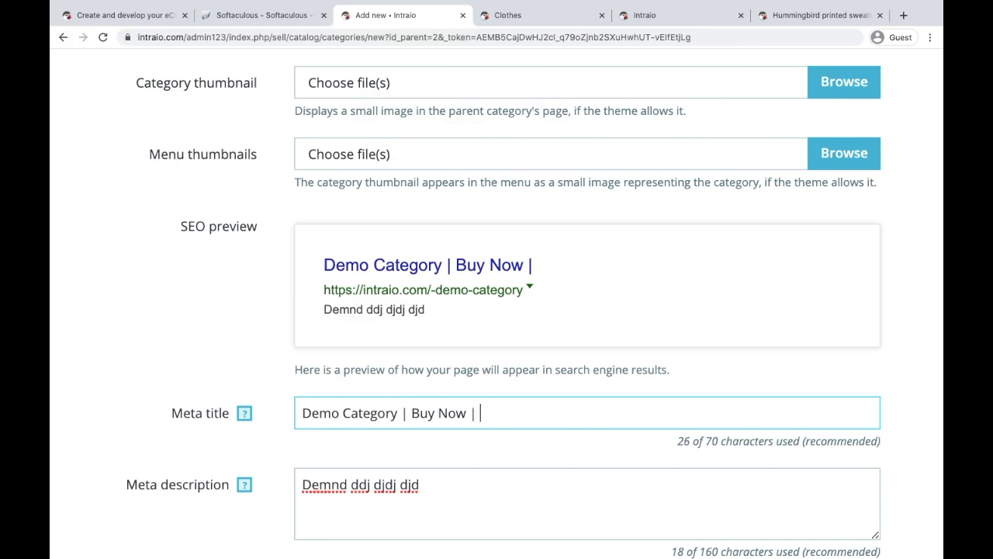
pyautogui.write('Best Quality')
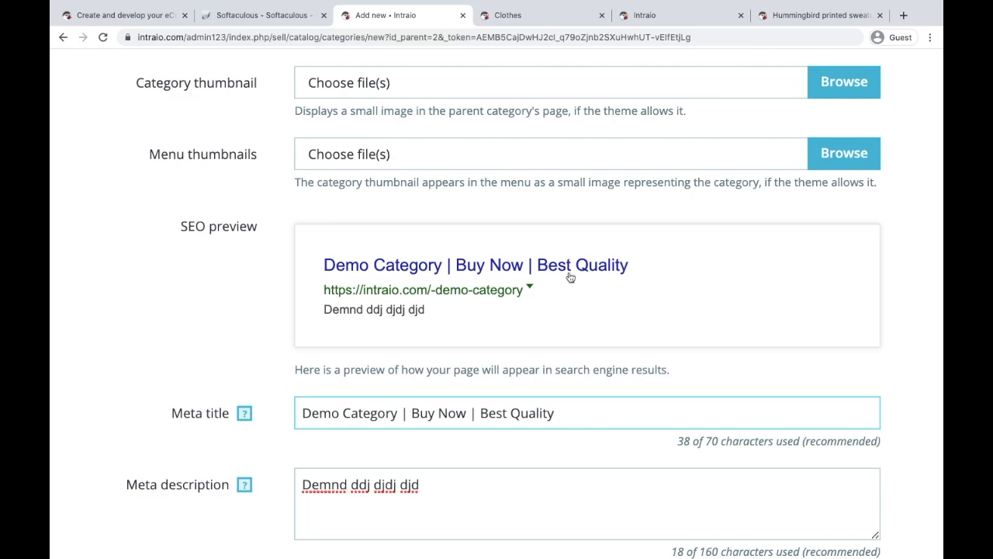
# Step: Review the meta keywords field and its instructions for adding tags and avoiding invalid characters
pyautogui.scroll(-3, 466, 318)
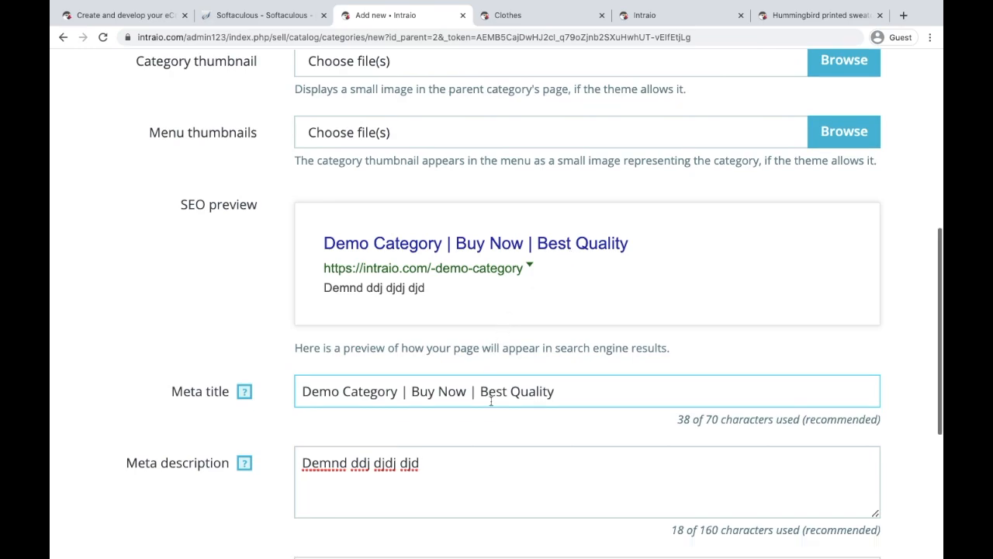
pyautogui.scroll(-2, 474, 330)
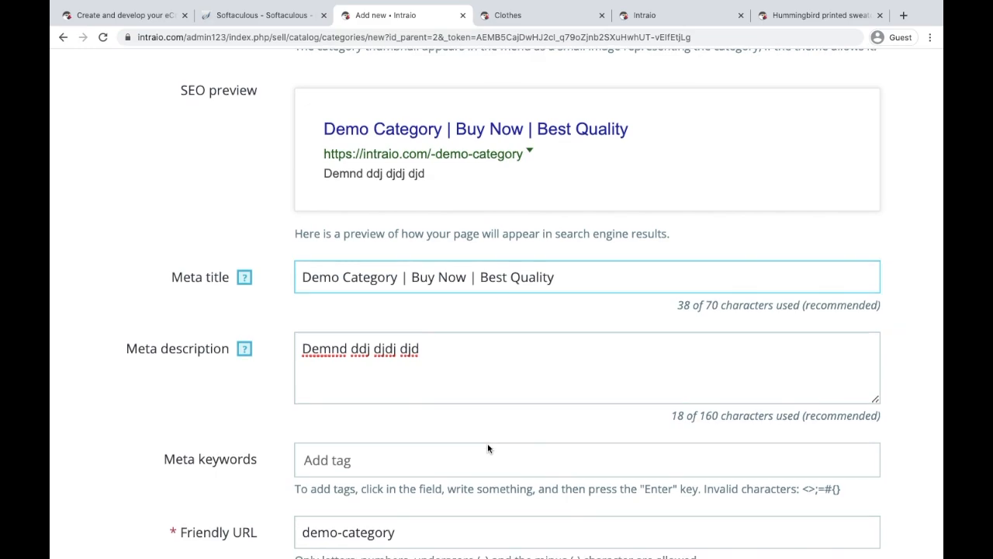
pyautogui.click(363, 396)
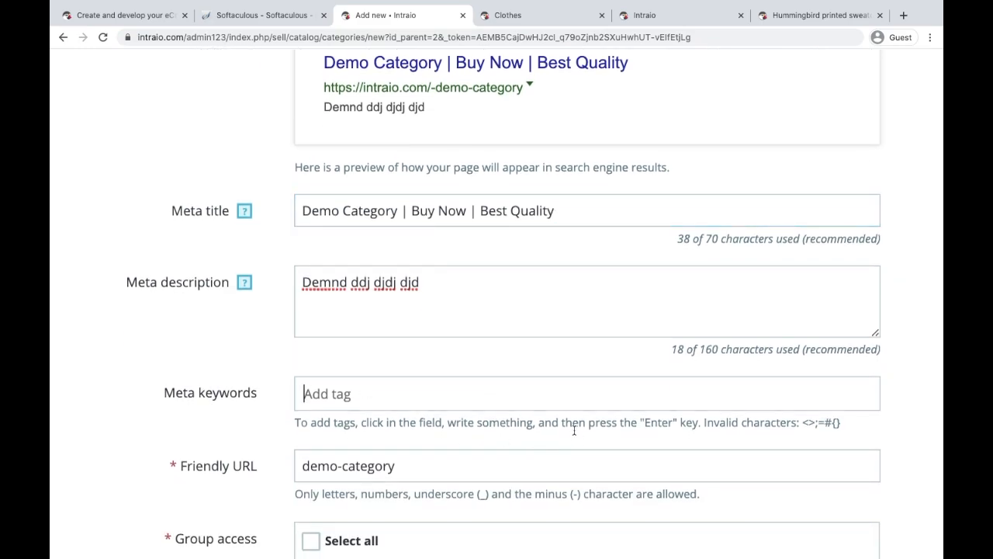
pyautogui.moveTo(295, 421); pyautogui.dragTo(843, 433)
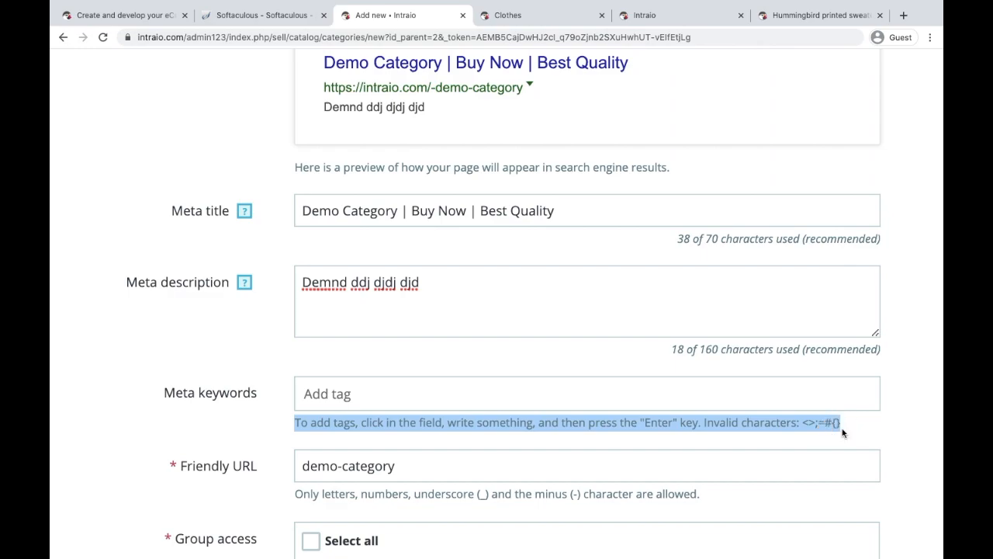
# Step: Compare the meta keywords field with the catalog search box on the storefront's Clothes page
pyautogui.click(528, 15)
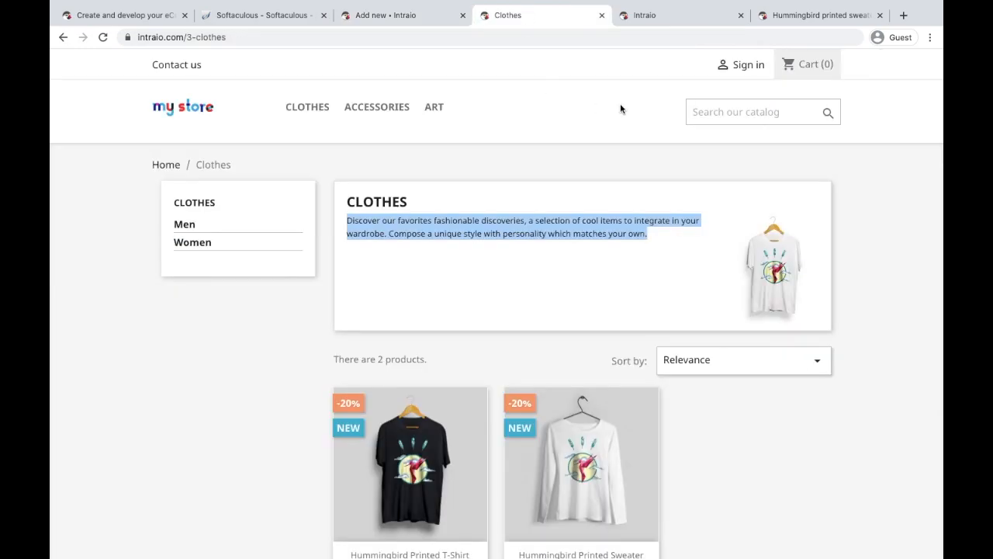
pyautogui.click(720, 111)
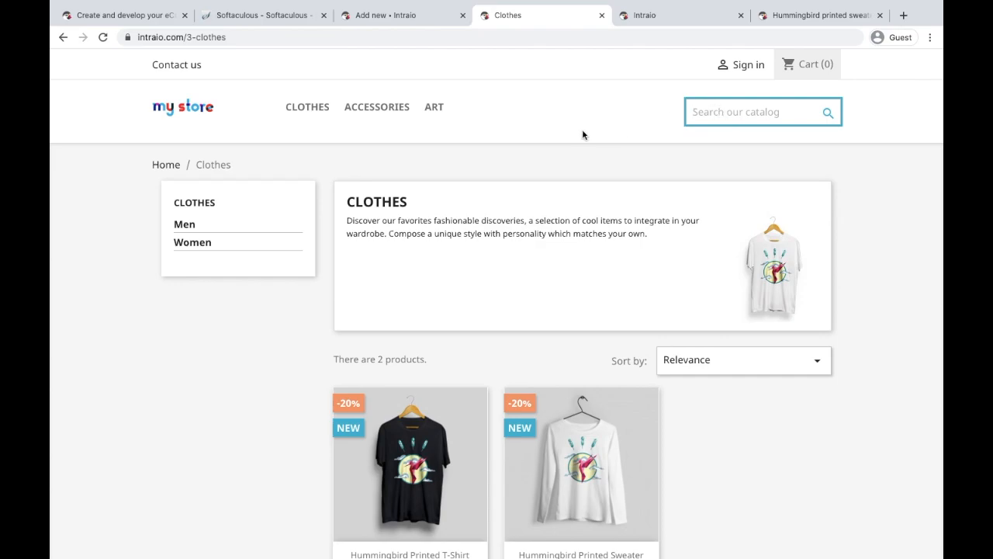
pyautogui.click(420, 14)
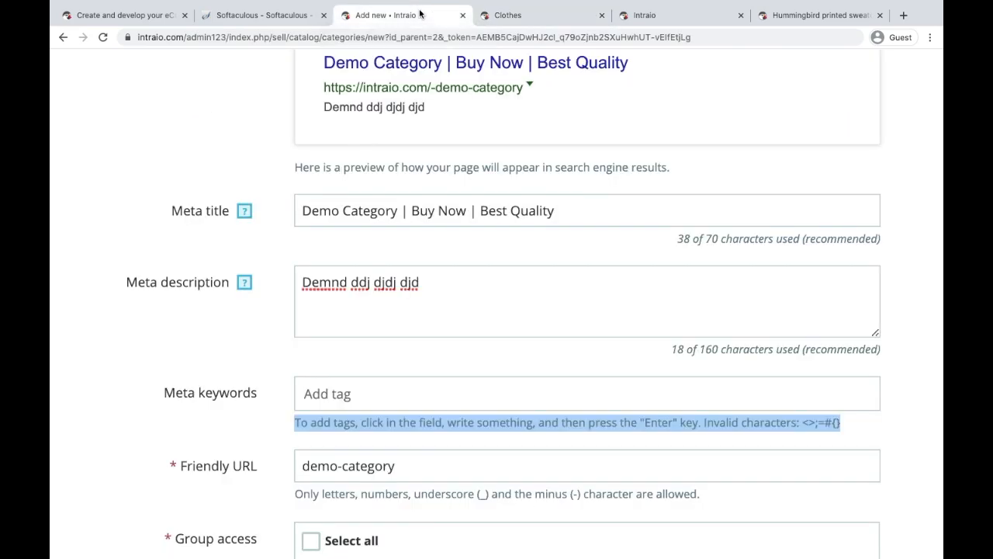
pyautogui.click(327, 392)
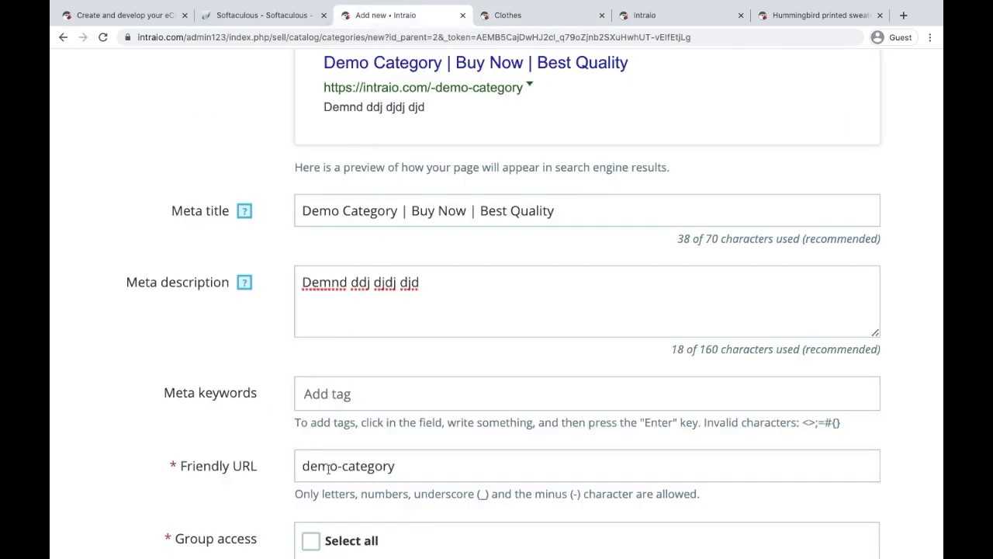
# Step: Compare the category's Friendly URL with the Clothes page's address, removing the "3-" prefix and the slug from that address without loading it
pyautogui.scroll(-1, 355, 476)
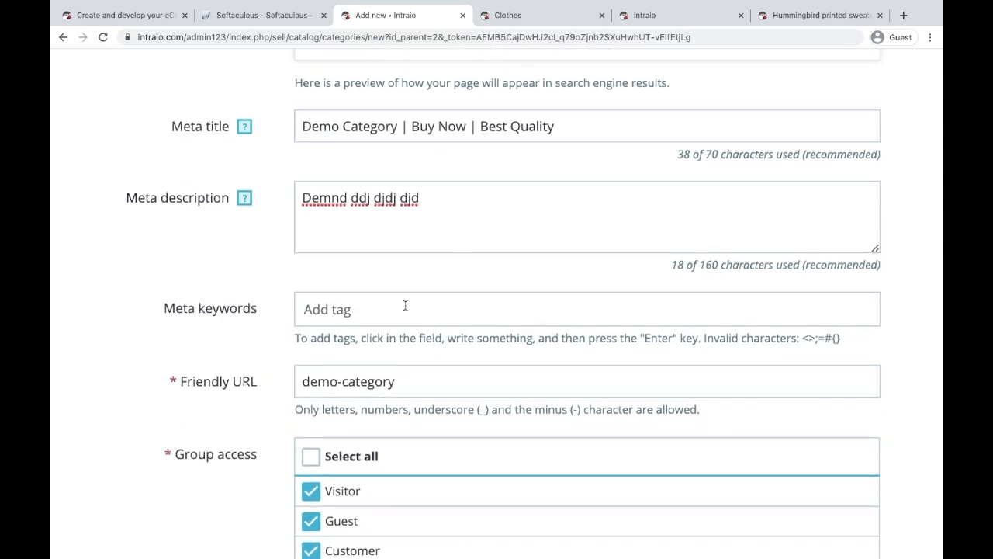
pyautogui.click(528, 15)
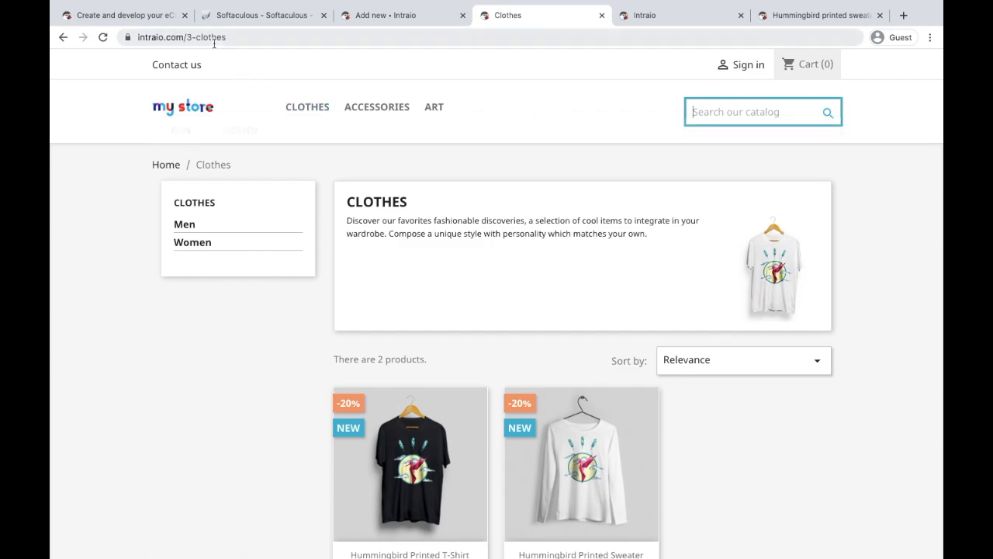
pyautogui.moveTo(186, 40); pyautogui.dragTo(194, 40)
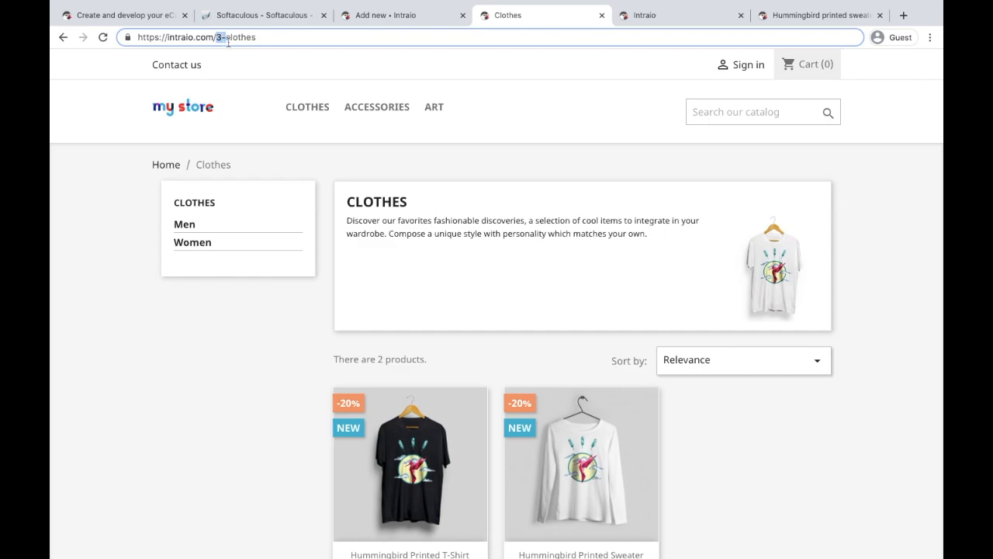
pyautogui.press('BackSpace')
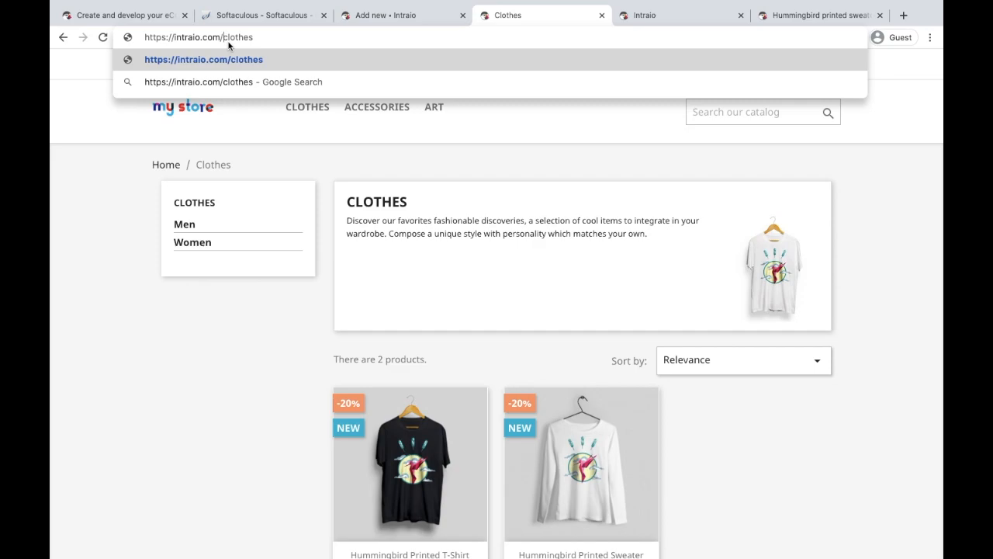
pyautogui.hotkey('shift', 'Right')
pyautogui.hotkey('shift', 'Right')
pyautogui.hotkey('shift', 'Right')
pyautogui.hotkey('shift', 'Right')
pyautogui.hotkey('shift', 'Right')
pyautogui.hotkey('shift', 'Right')
pyautogui.press('BackSpace')
pyautogui.click(379, 22)
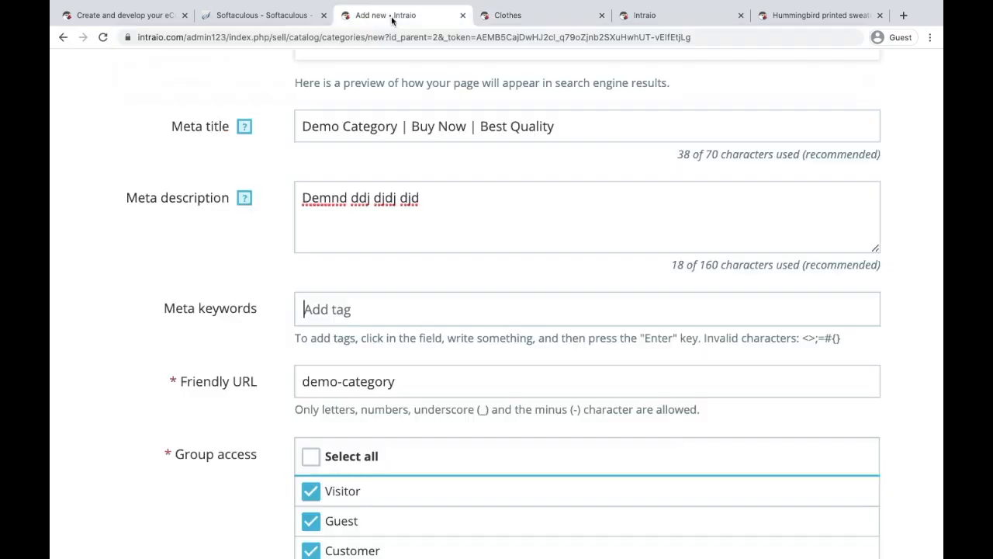
pyautogui.moveTo(403, 388); pyautogui.dragTo(299, 381)
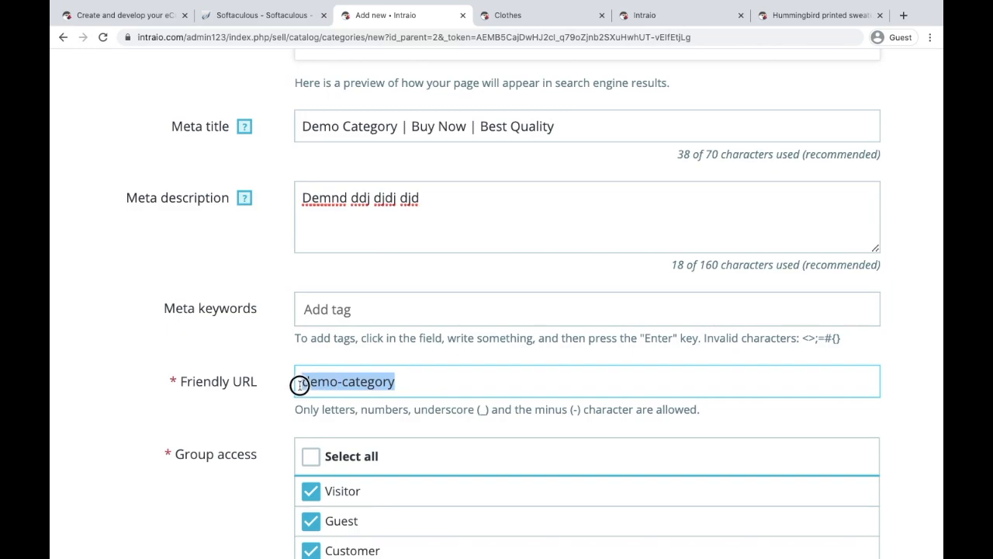
# Step: Try restricting the category's group access to Customer only, and restore access for Visitor and Guest
pyautogui.scroll(-3, 486, 385)
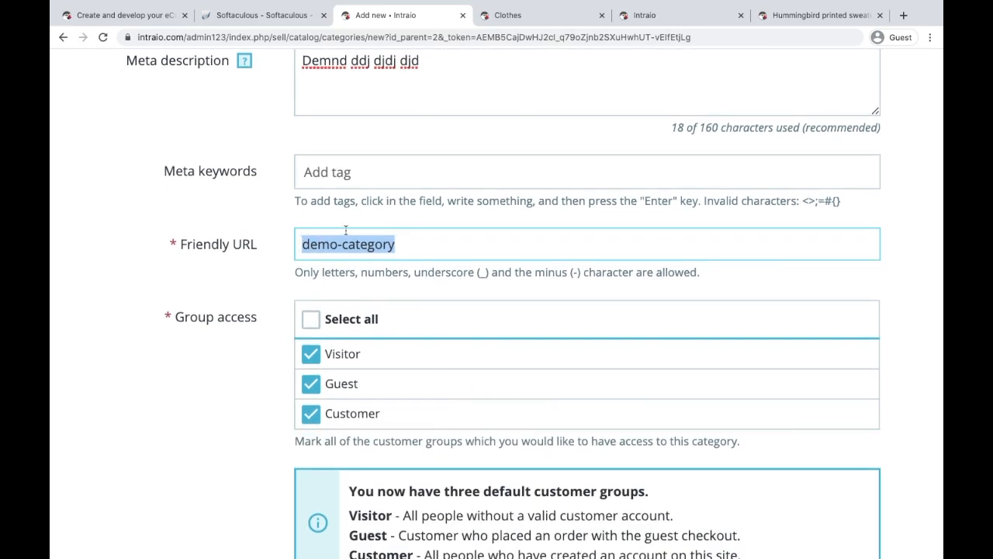
pyautogui.scroll(-3, 368, 362)
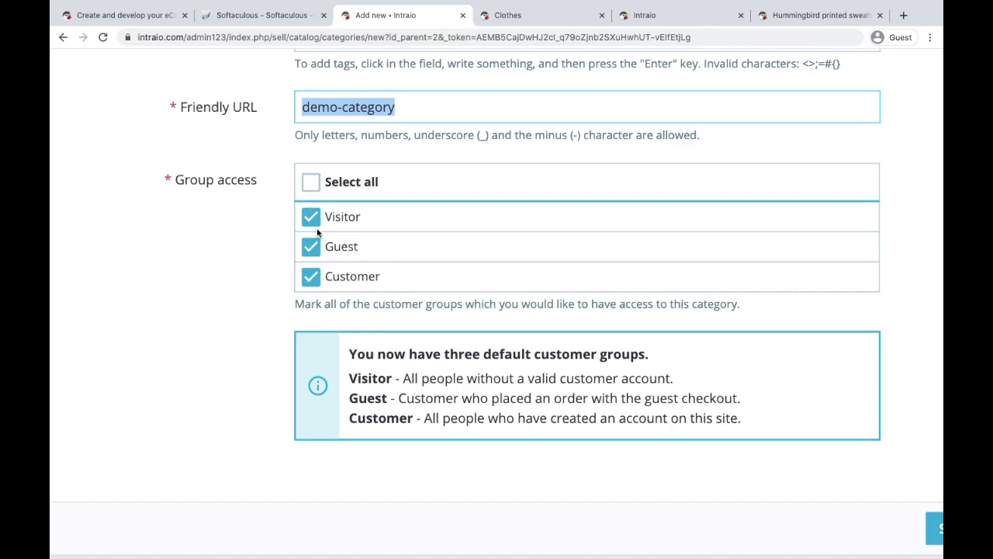
pyautogui.moveTo(175, 186); pyautogui.dragTo(260, 187)
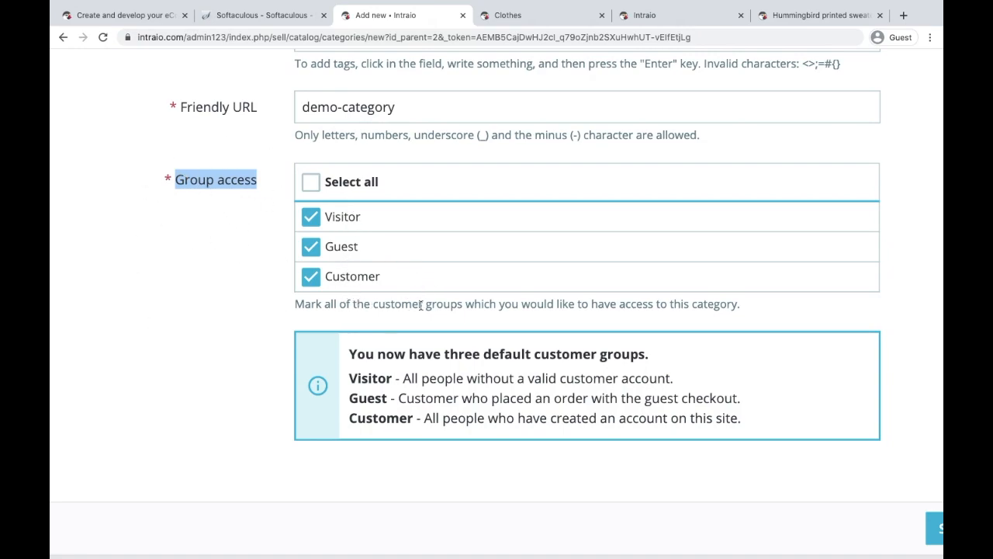
pyautogui.click(311, 248)
pyautogui.click(310, 221)
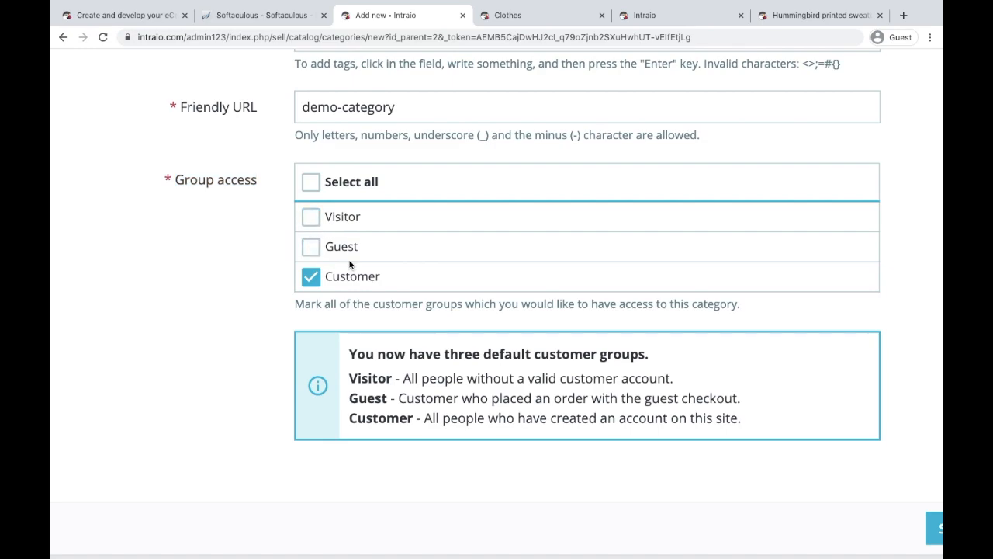
pyautogui.click(311, 249)
pyautogui.click(310, 217)
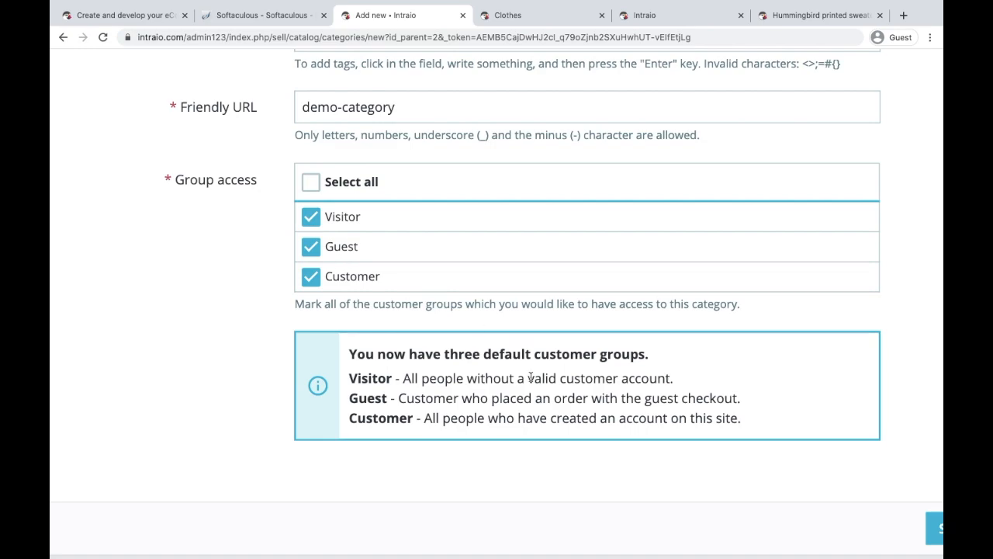
# Step: Read the descriptions of the default Visitor, Guest and Customer groups below the group access options
pyautogui.scroll(-1, 343, 299)
pyautogui.moveTo(348, 336); pyautogui.dragTo(686, 399)
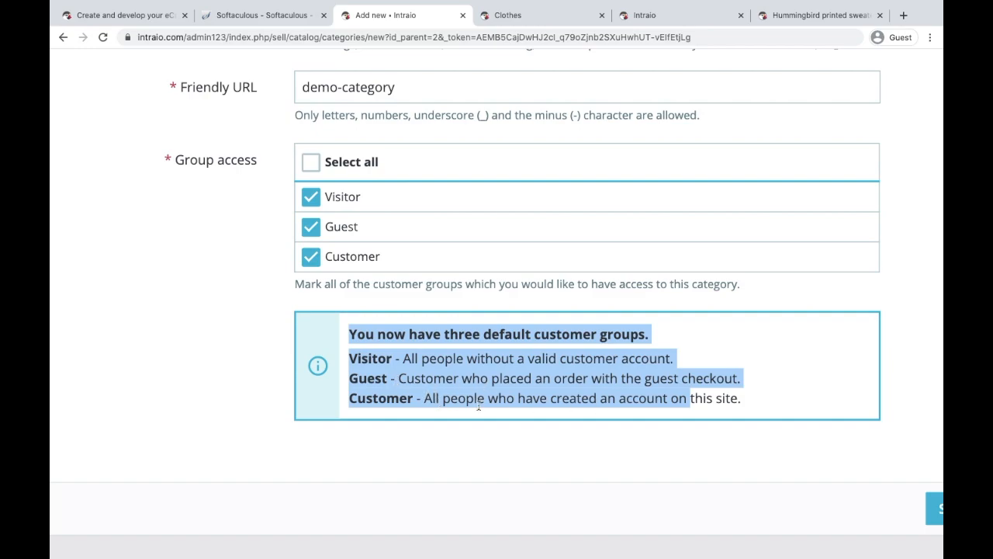
pyautogui.click(744, 403)
pyautogui.moveTo(744, 404); pyautogui.dragTo(740, 380)
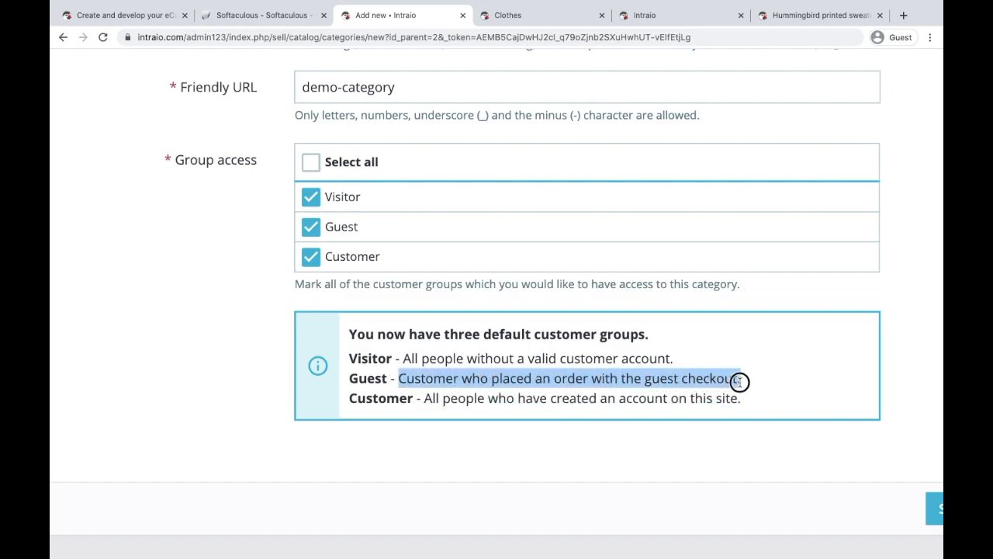
pyautogui.moveTo(400, 357); pyautogui.dragTo(674, 368)
pyautogui.moveTo(350, 358); pyautogui.dragTo(391, 358)
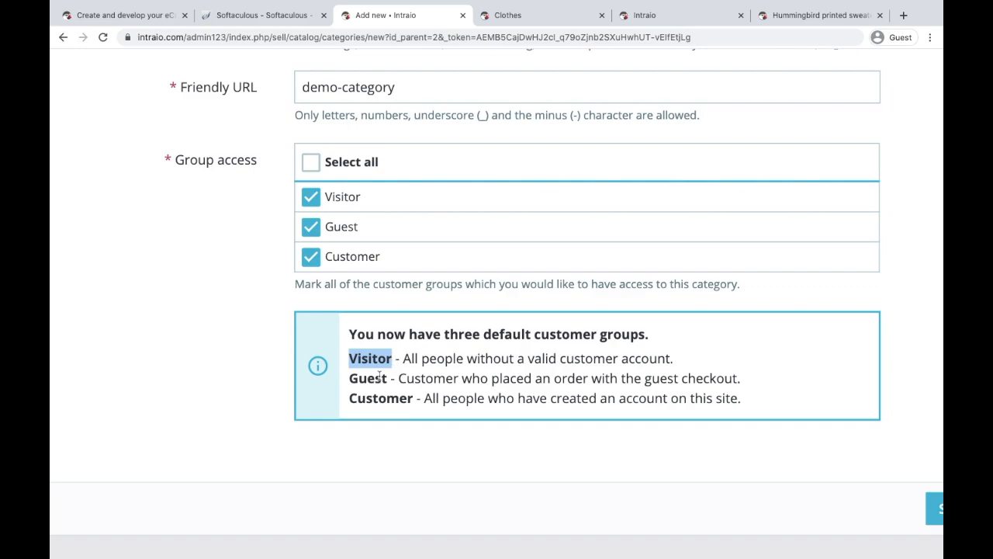
pyautogui.doubleClick(373, 379)
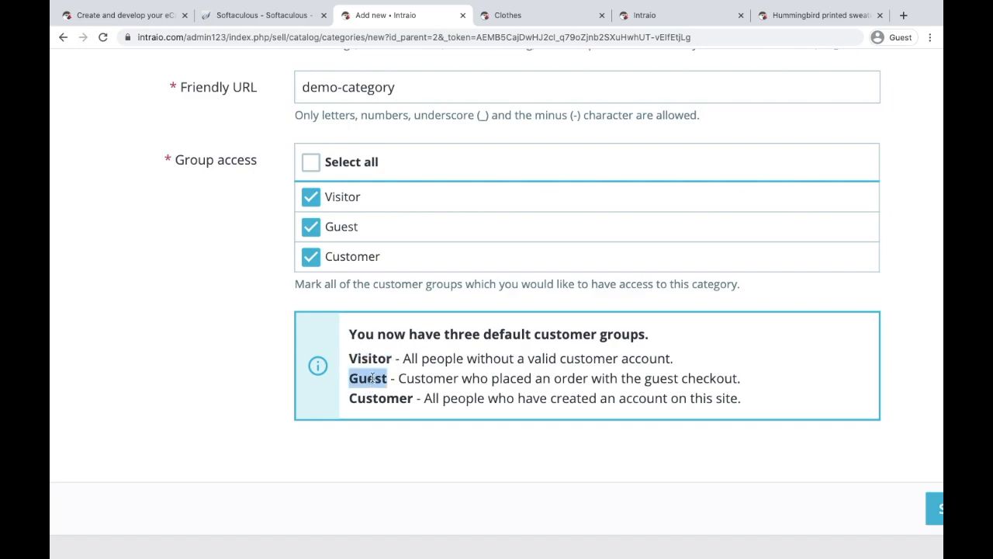
pyautogui.doubleClick(383, 398)
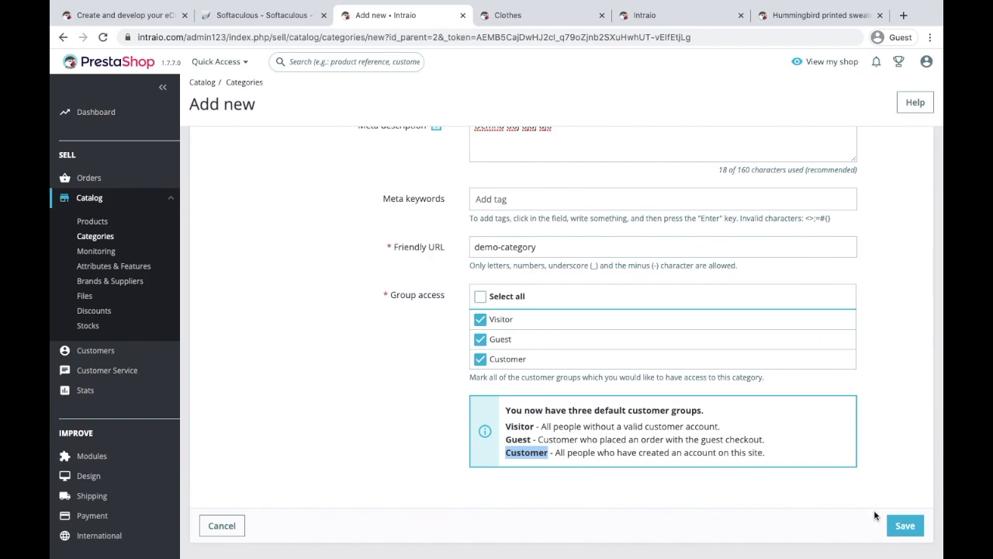
# Step: Save the new Demo Category and go from the Accessories listing to the Home category level
pyautogui.click(905, 525)
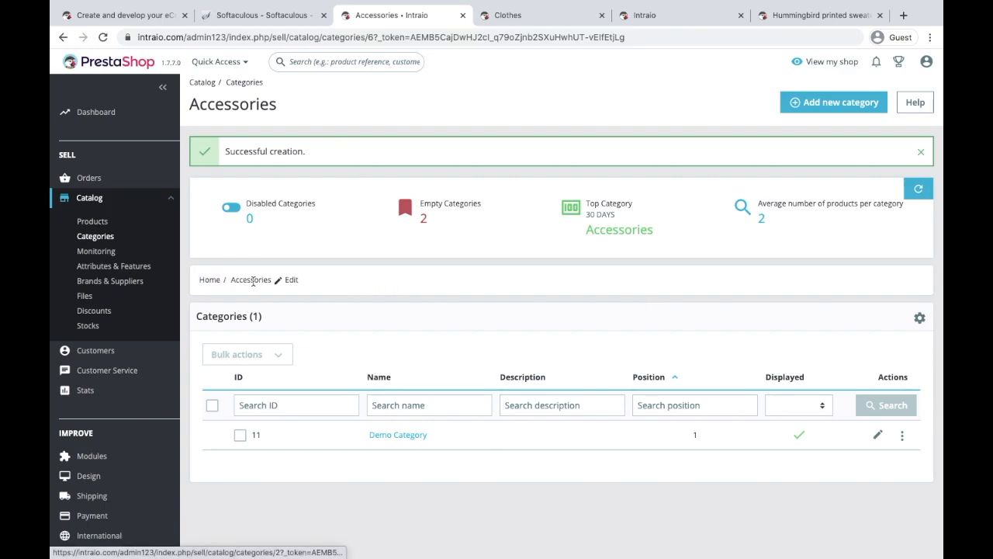
pyautogui.moveTo(232, 281); pyautogui.dragTo(264, 281)
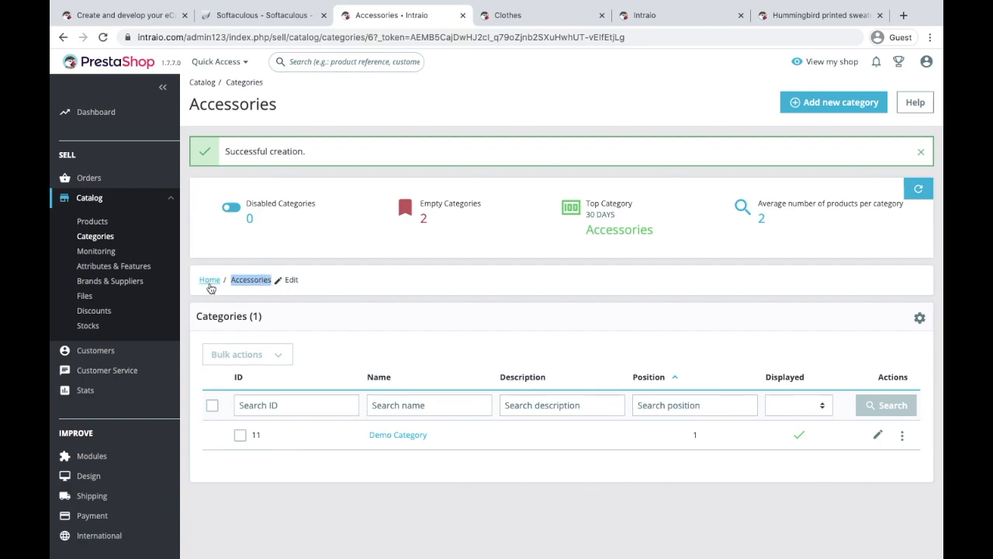
pyautogui.click(209, 283)
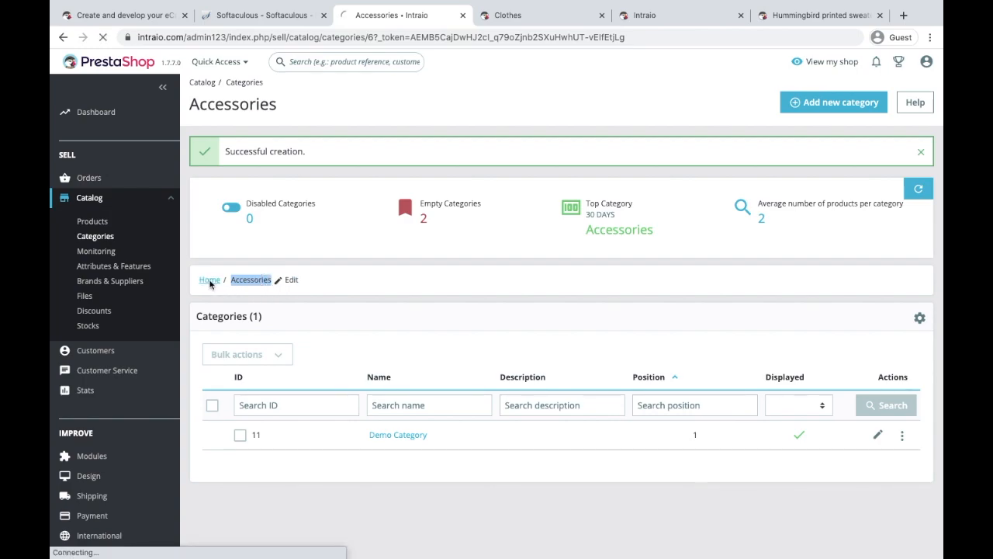